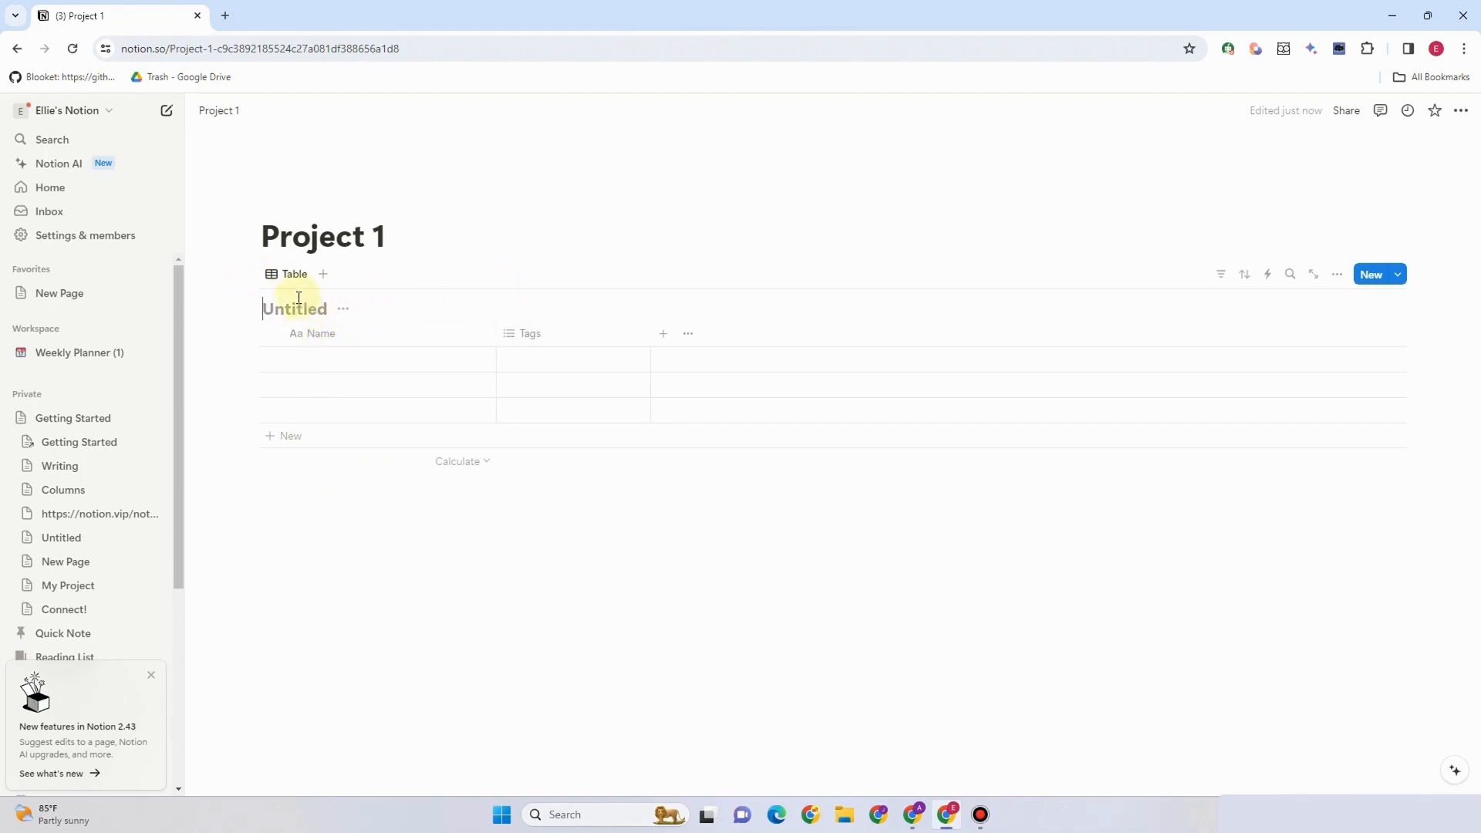
- Title the new inline database "Checklist 101" and hide its title on the page
{"action": "type", "text": "Checklist 101"}
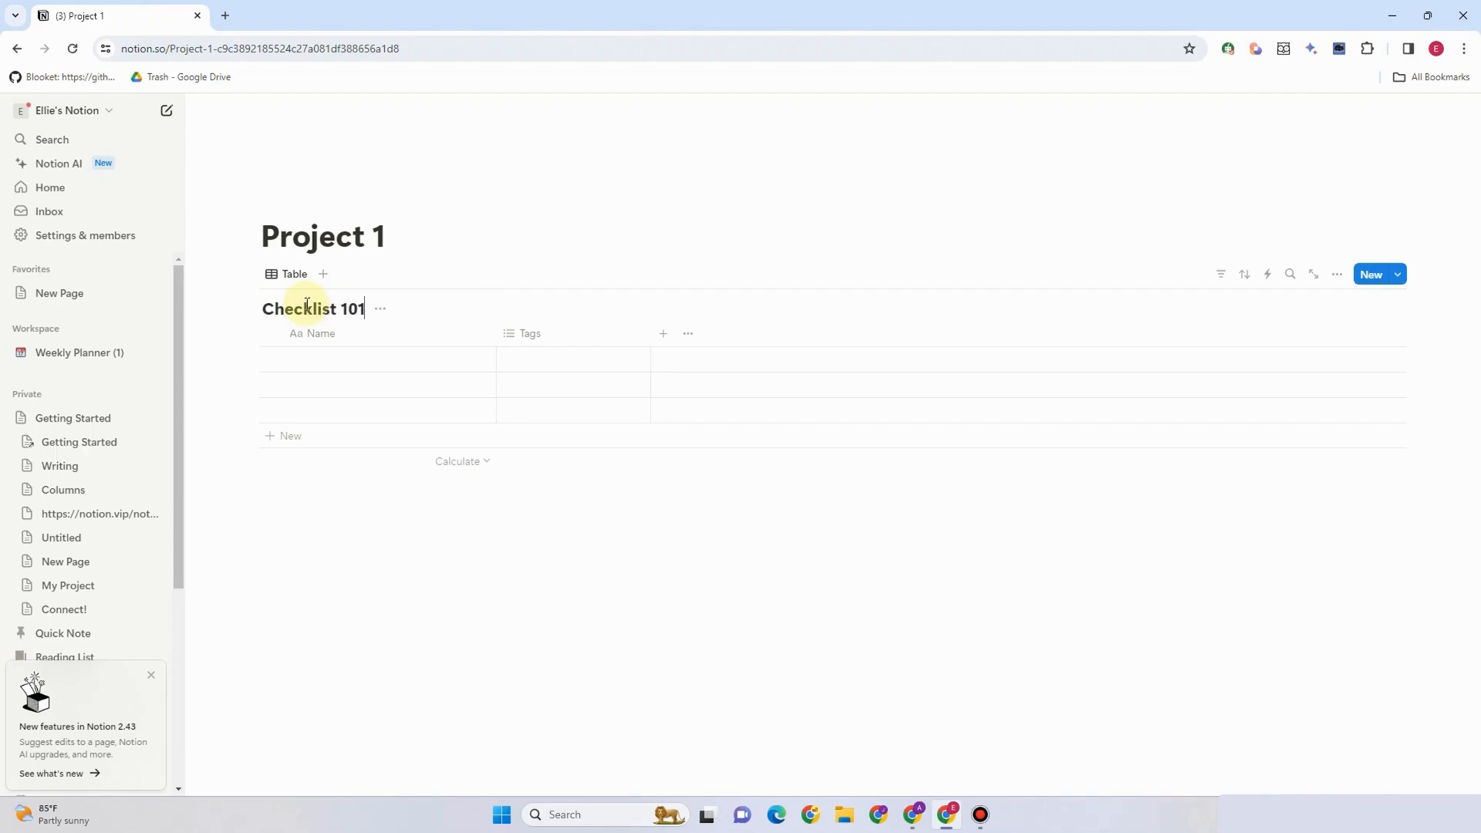
{"action": "left_click", "coordinate": [381, 310]}
{"action": "left_click", "coordinate": [380, 389]}
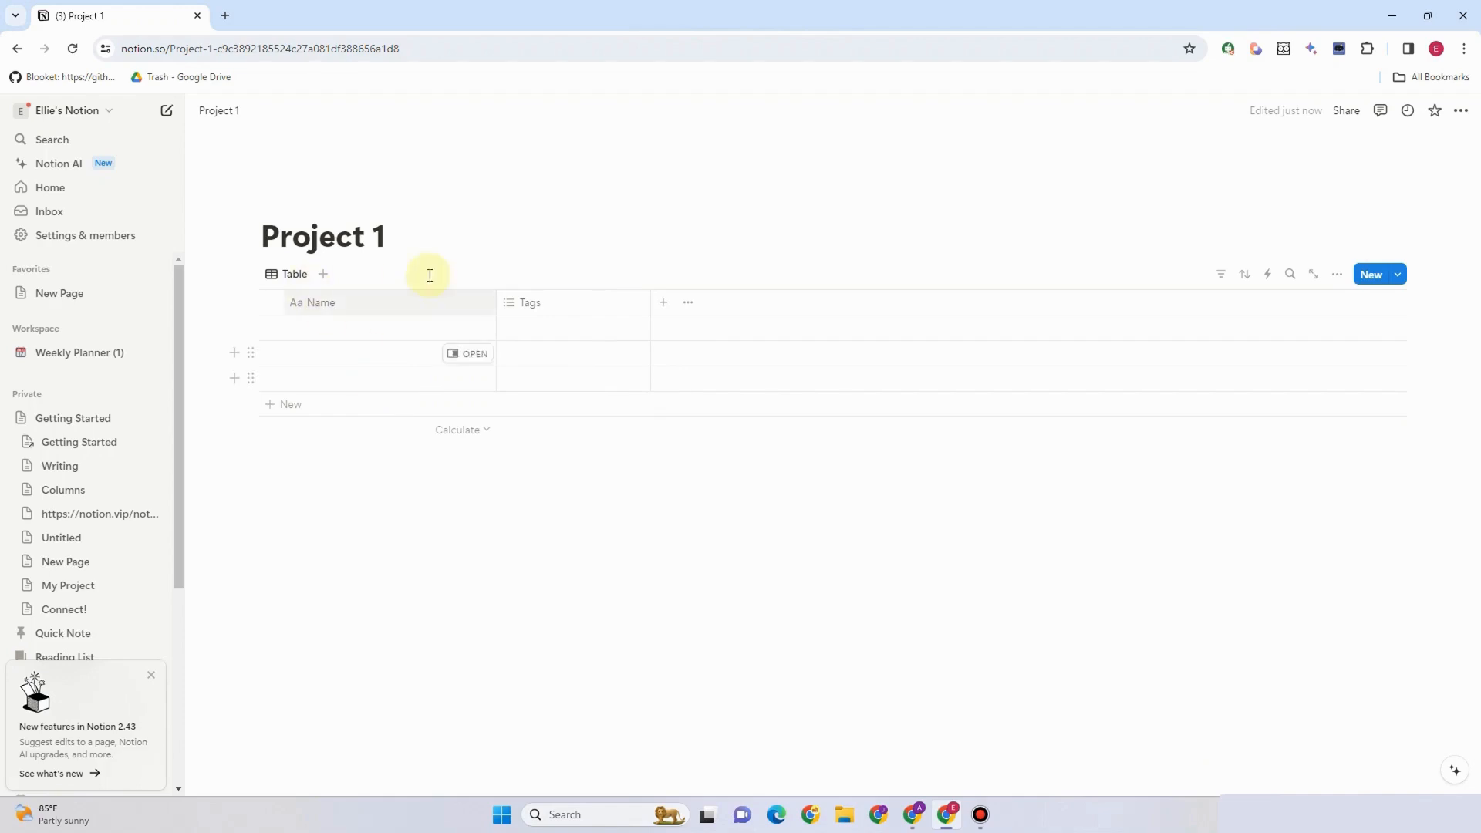
- Delete the Tags property from the Checklist 101 table
{"action": "left_click", "coordinate": [524, 308]}
{"action": "left_click", "coordinate": [540, 556]}
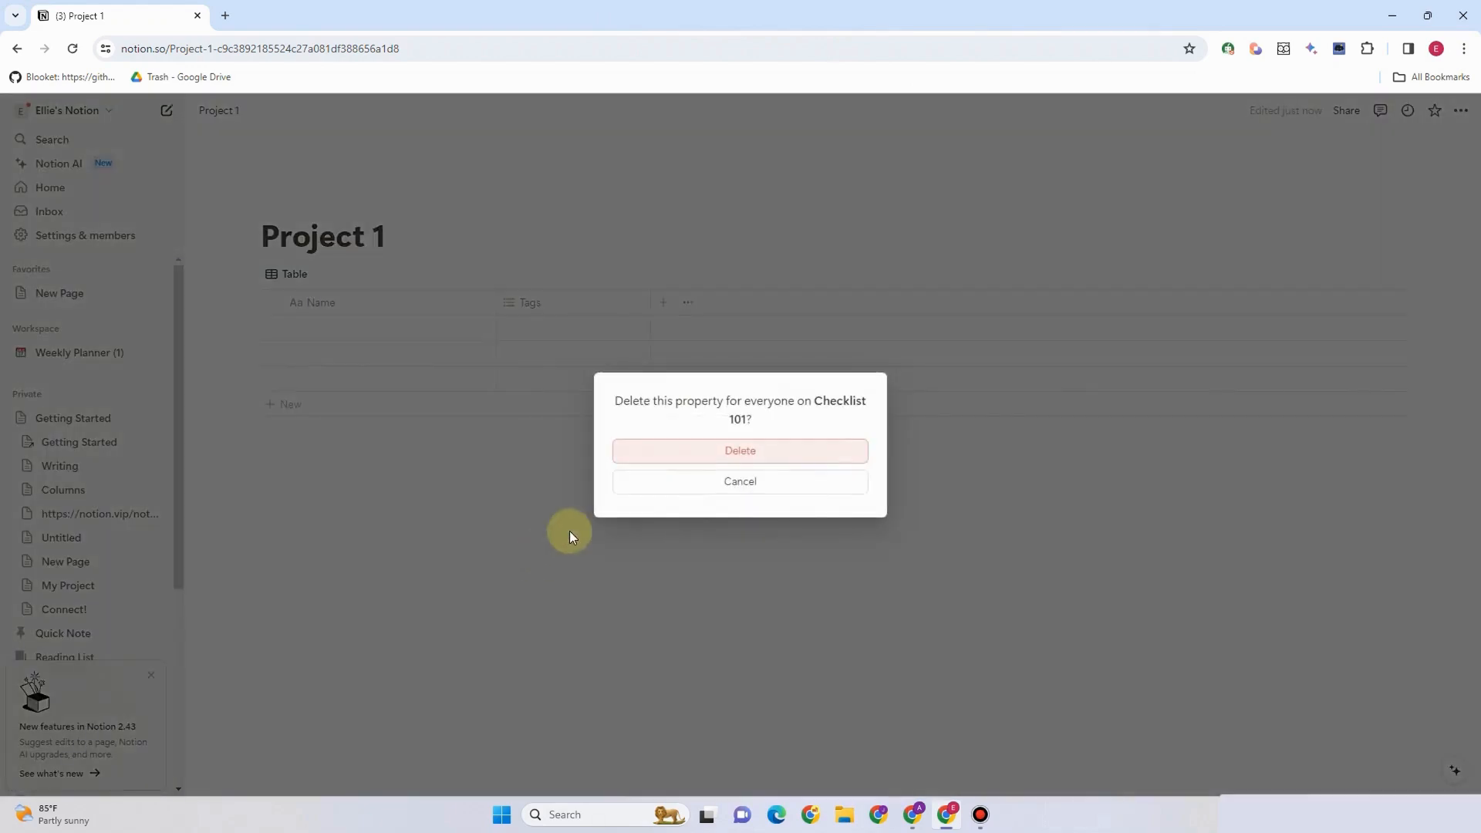
{"action": "left_click", "coordinate": [733, 458]}
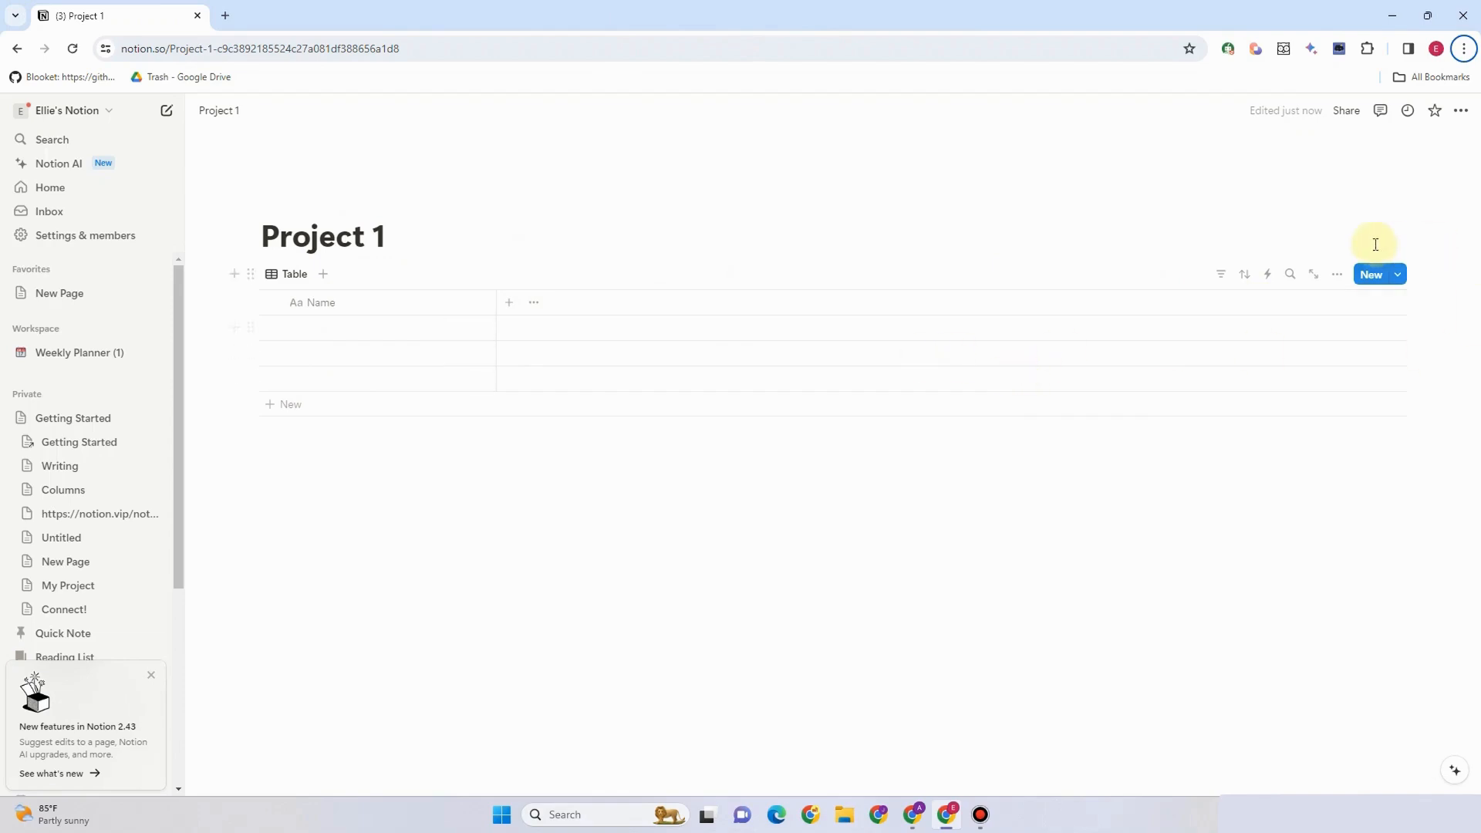
- Create a new database template with the black check mark emoji as its icon and open it as a full page
{"action": "left_click", "coordinate": [1398, 277]}
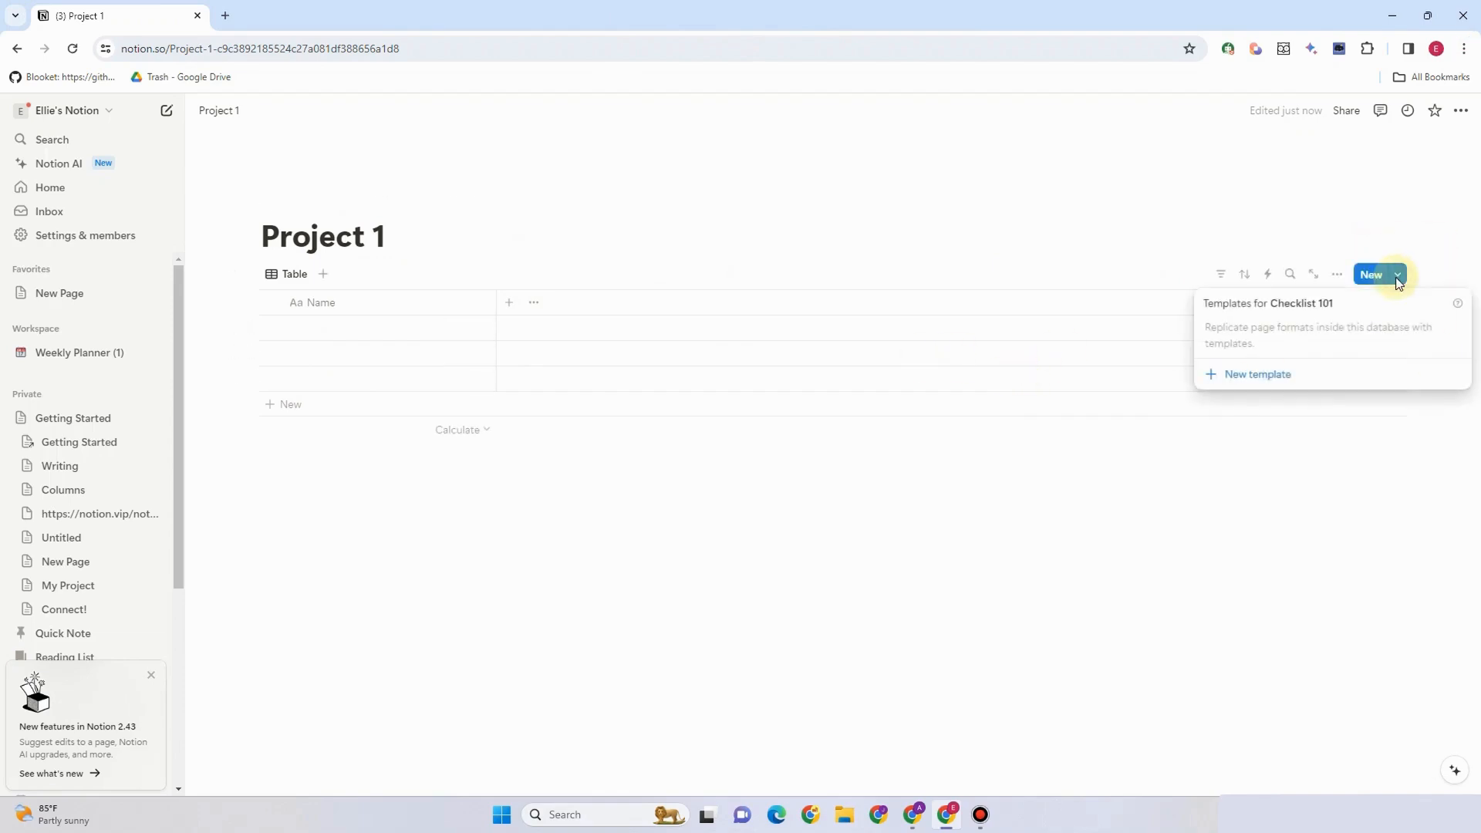
{"action": "left_click", "coordinate": [1297, 383]}
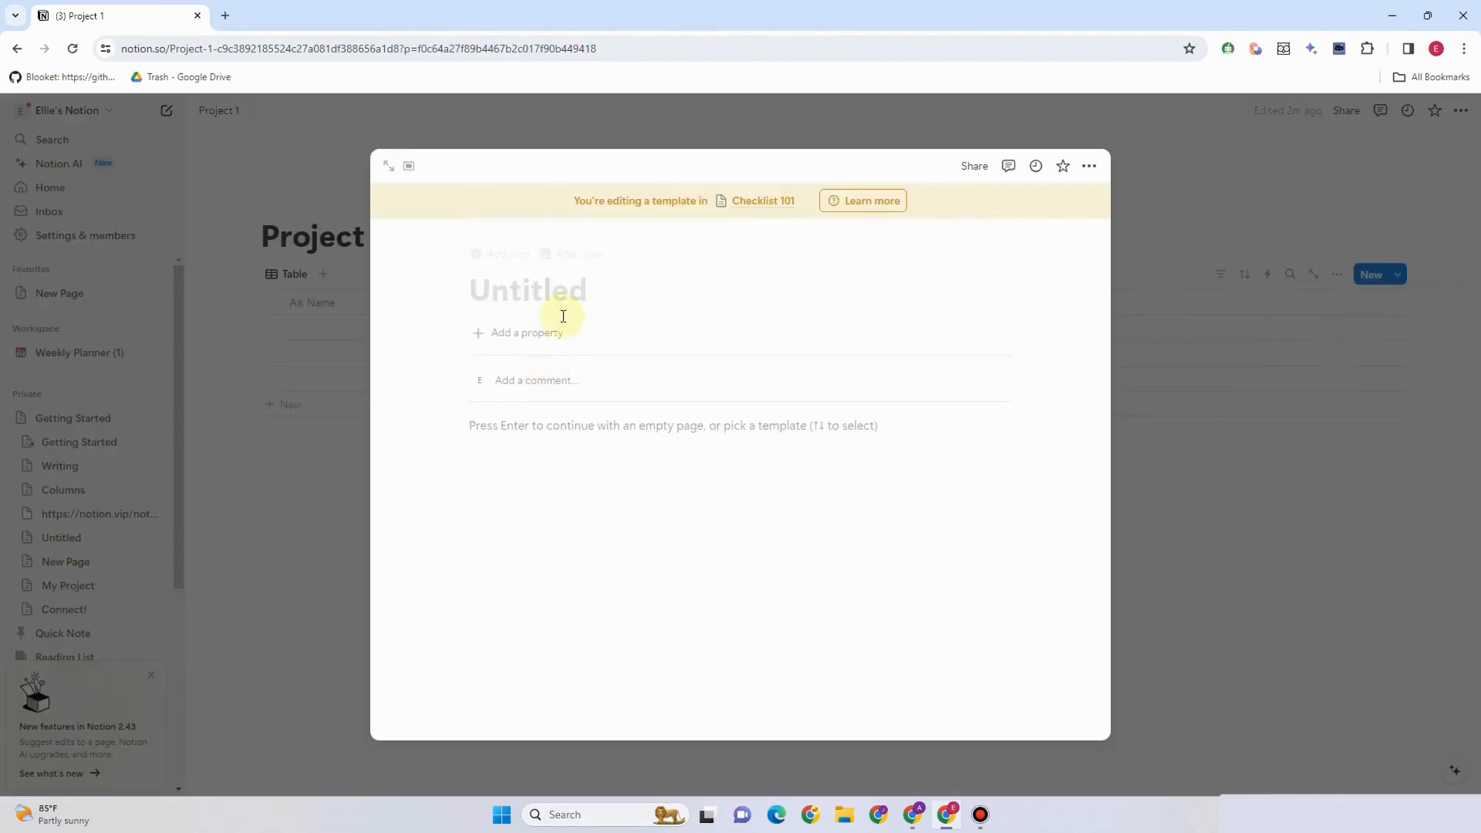
{"action": "left_click", "coordinate": [501, 255]}
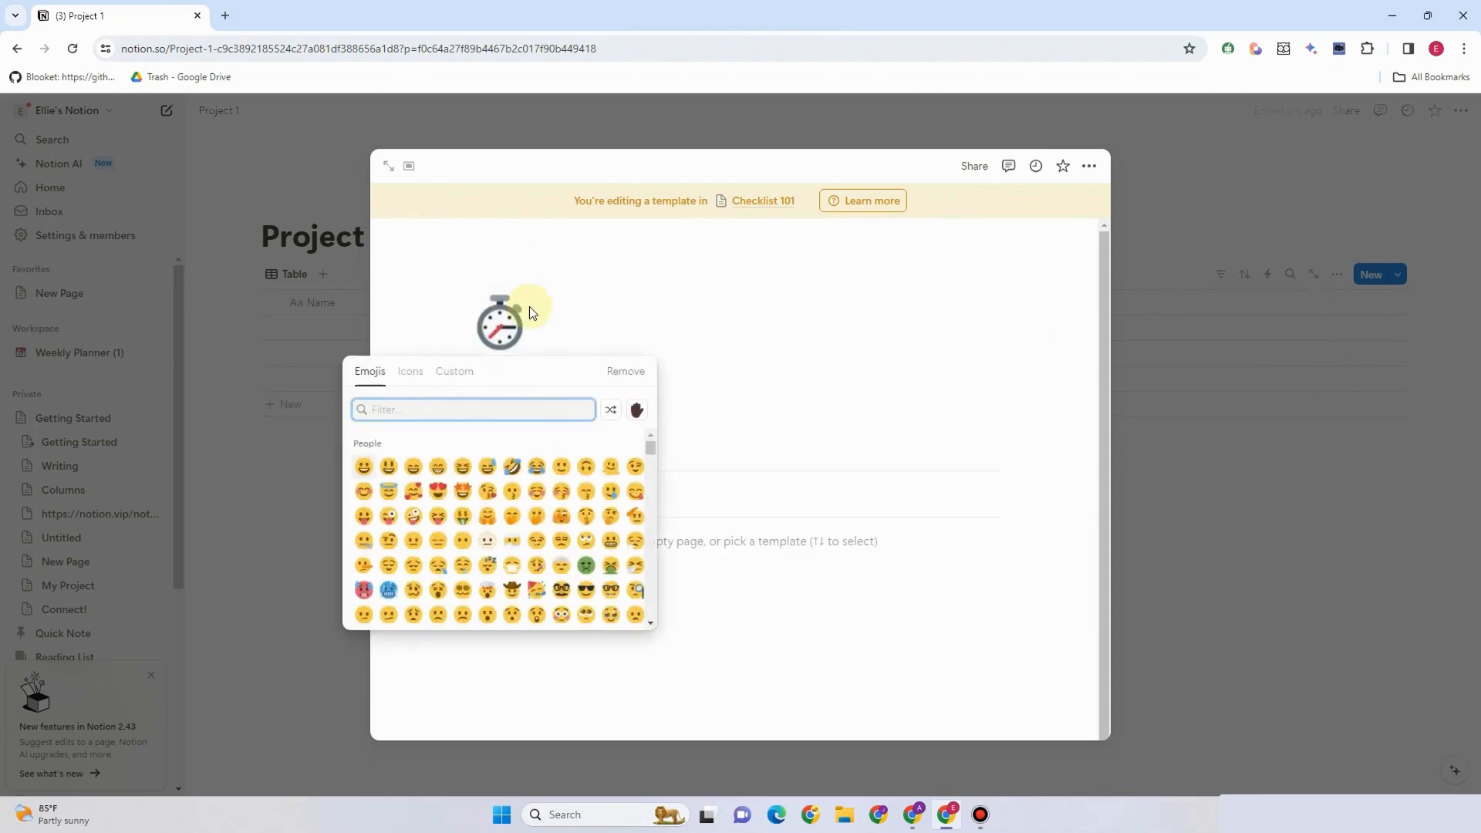
{"action": "type", "text": "Chec"}
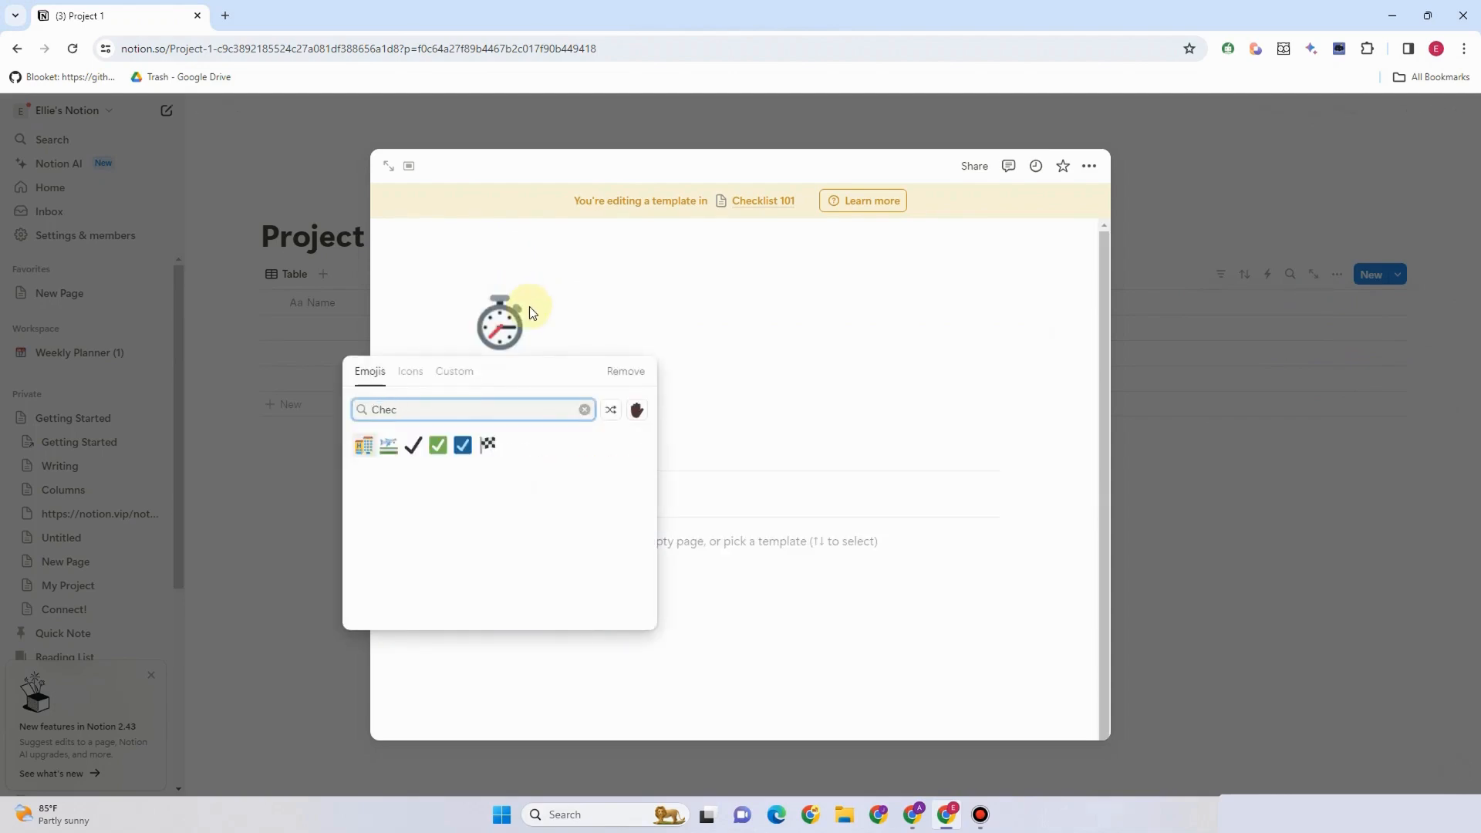
{"action": "left_click", "coordinate": [413, 445]}
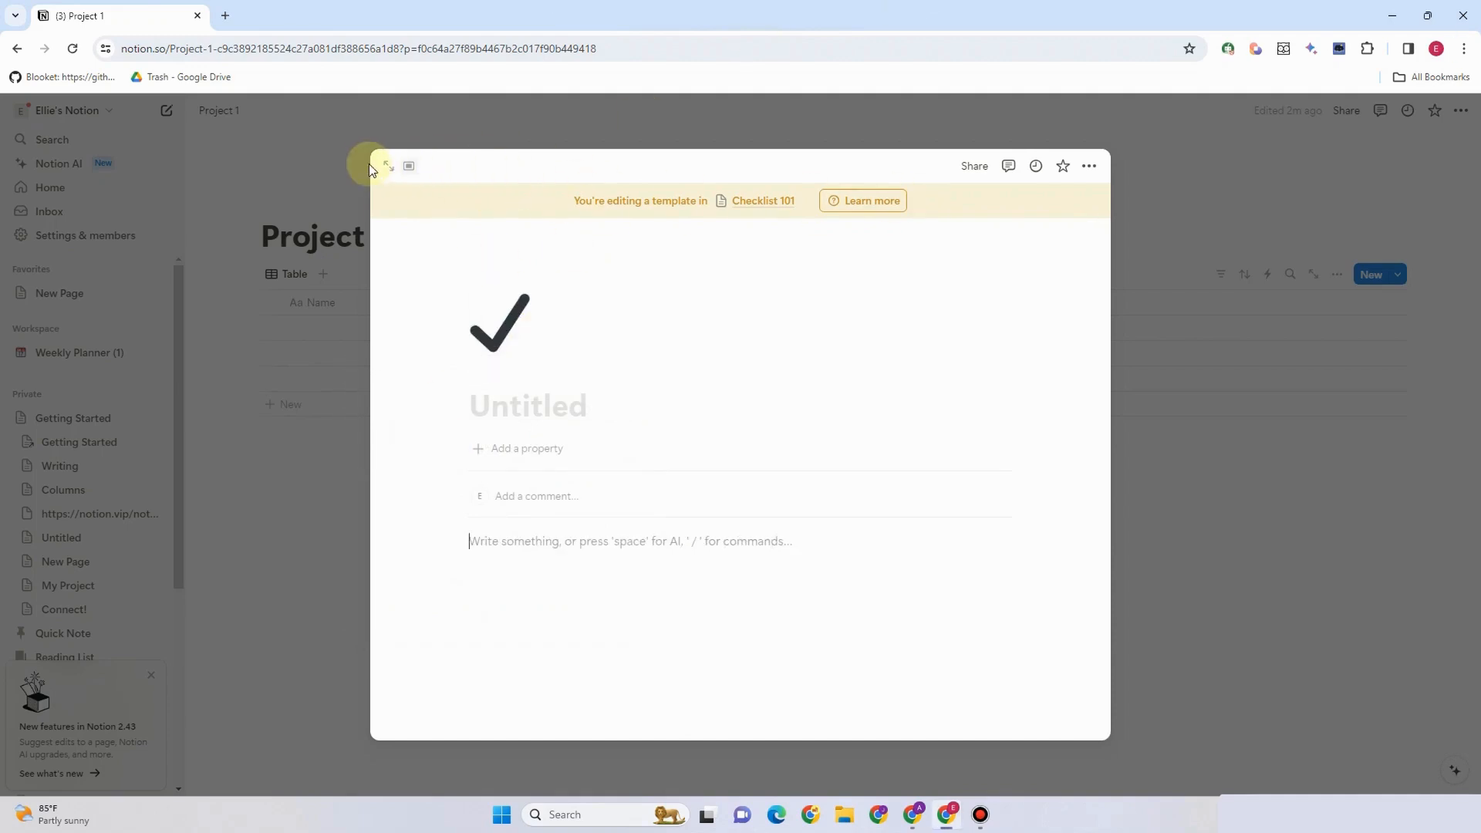
{"action": "left_click", "coordinate": [389, 166]}
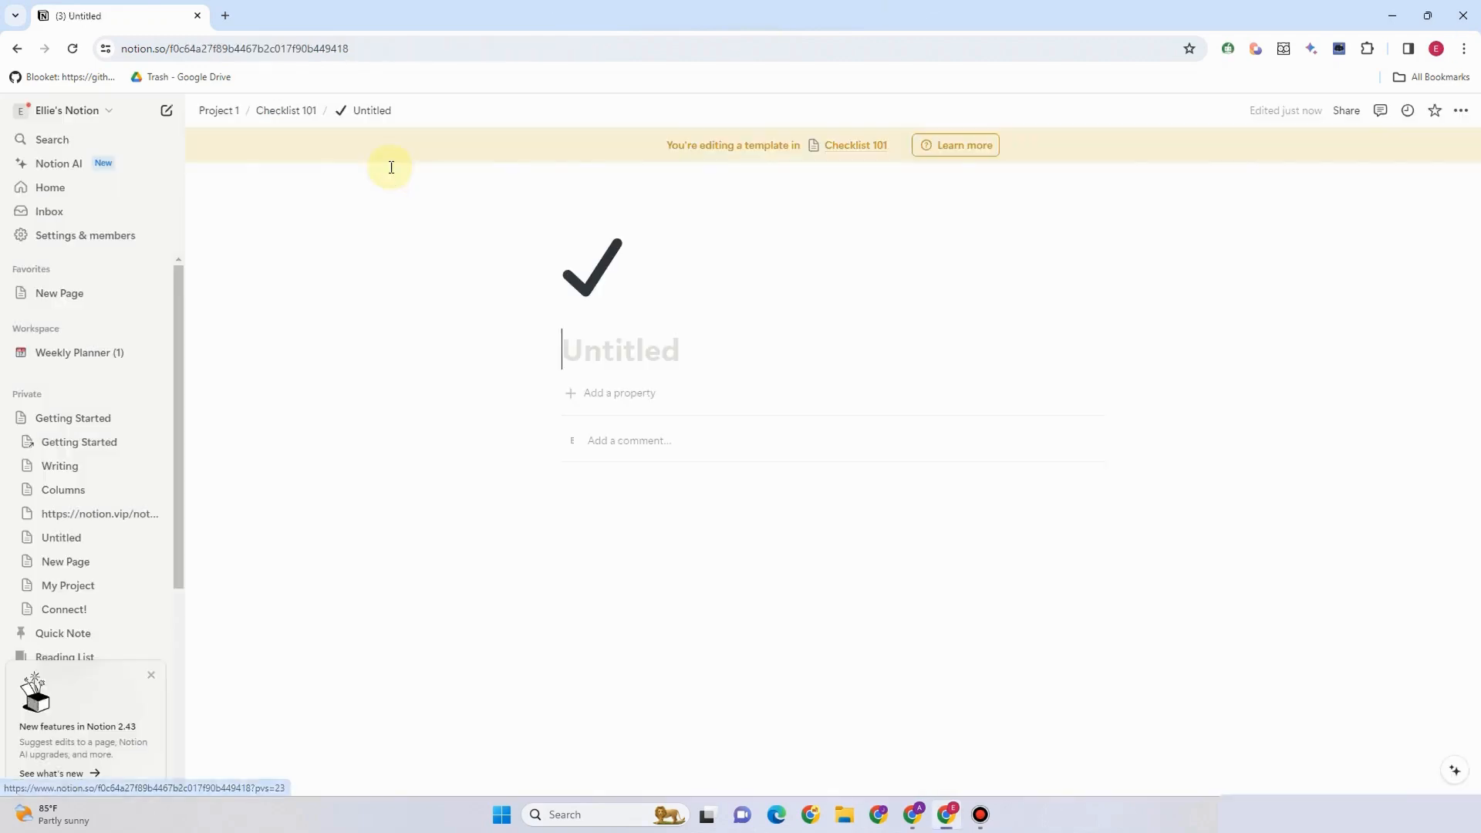
- Return to the Checklist 101 database and set the untitled check mark template as the default for all its views
{"action": "left_click", "coordinate": [278, 111]}
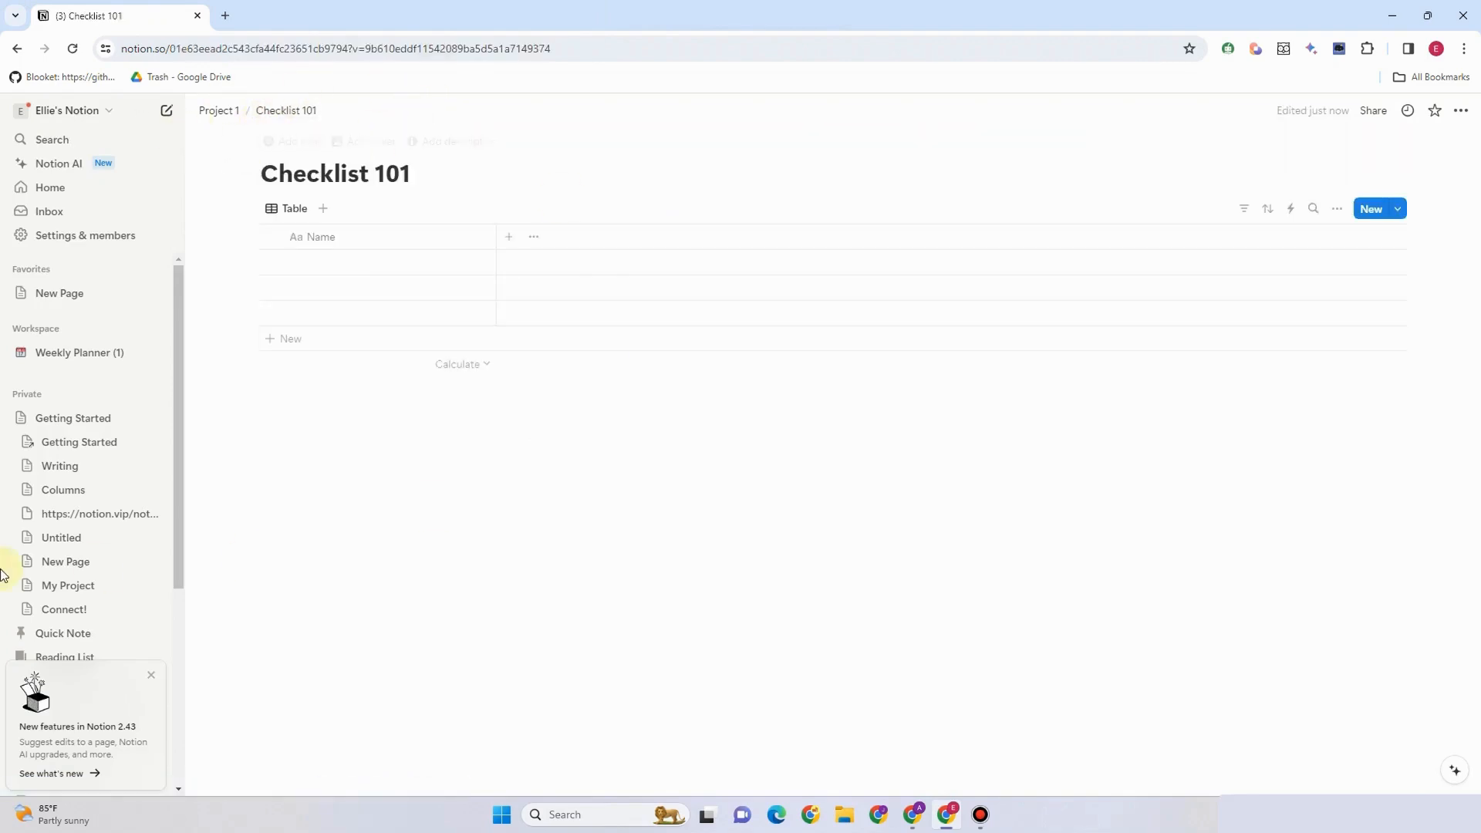
{"action": "left_click", "coordinate": [1399, 211]}
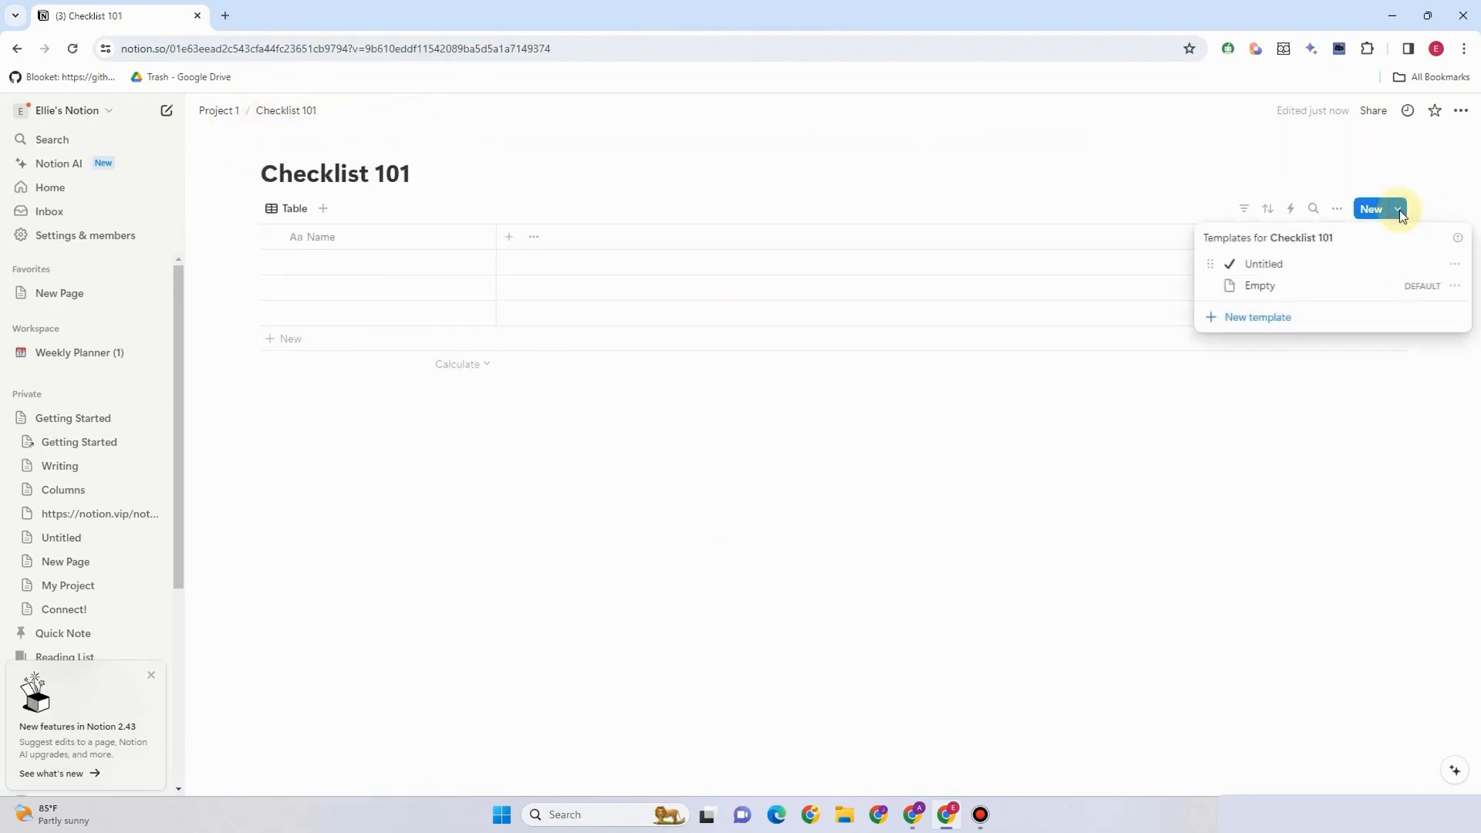
{"action": "left_click", "coordinate": [1455, 267]}
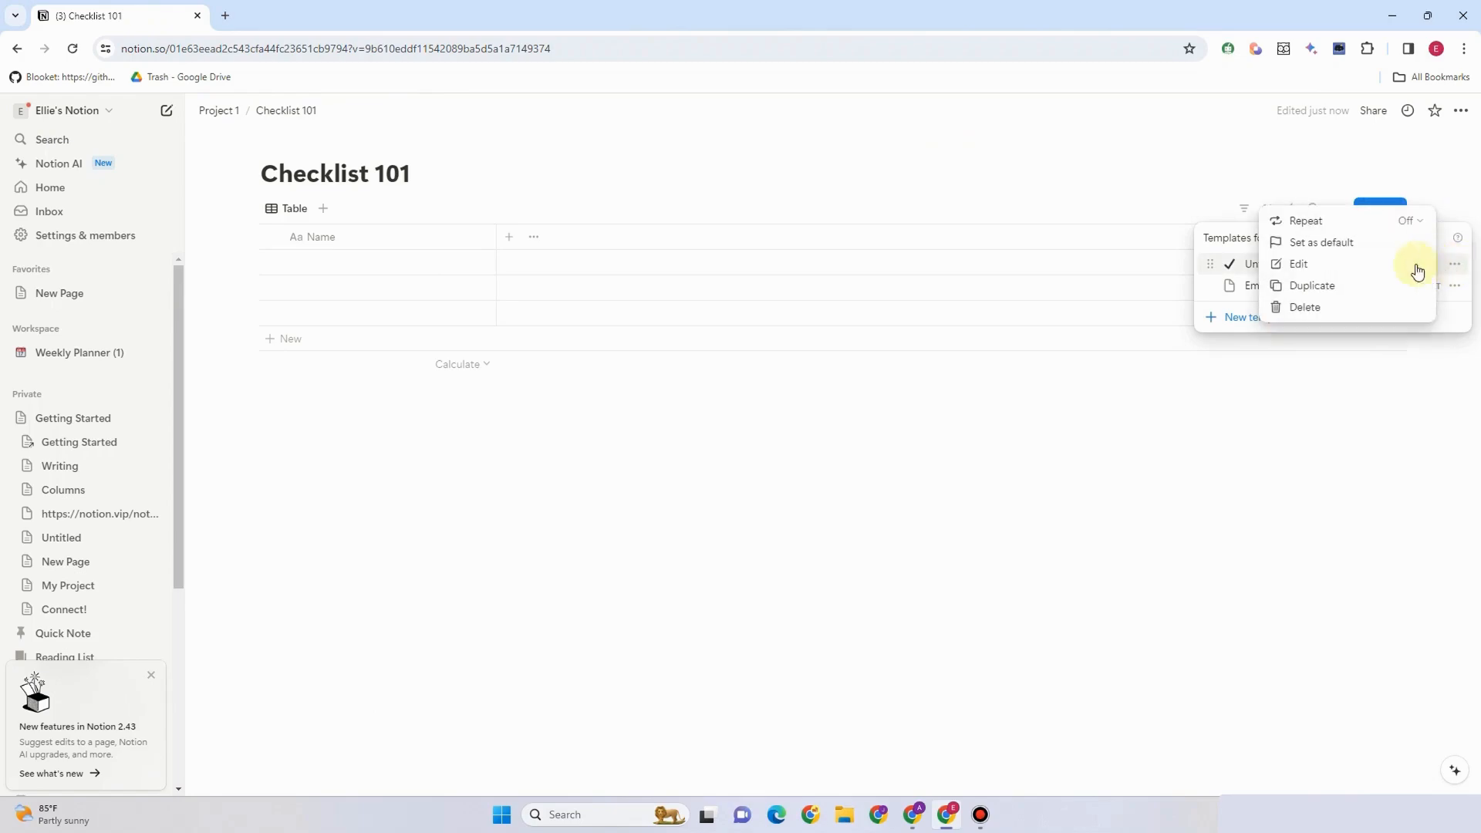
{"action": "left_click", "coordinate": [1330, 241]}
{"action": "left_click", "coordinate": [720, 439]}
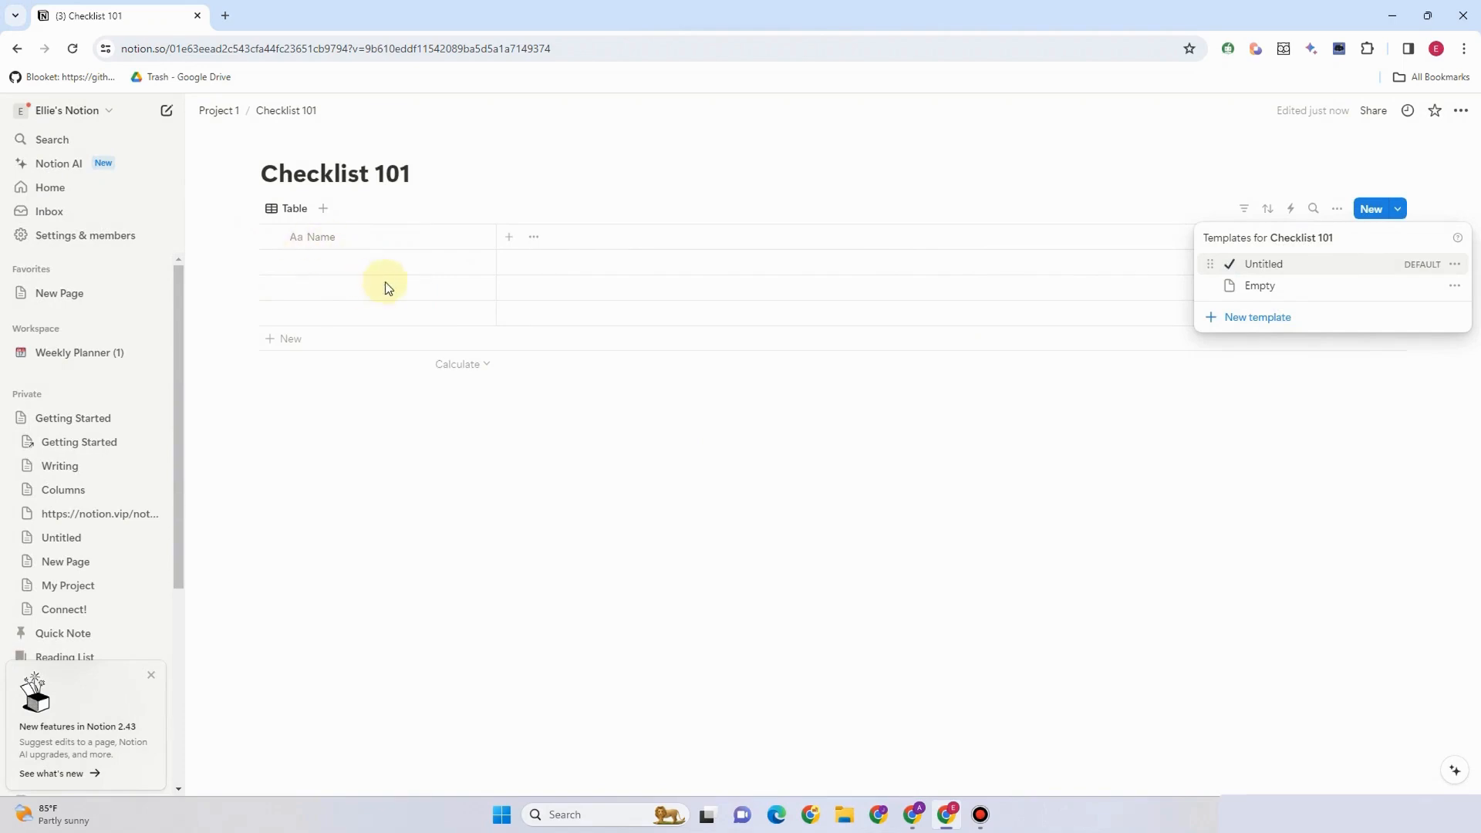
{"action": "left_click", "coordinate": [414, 439]}
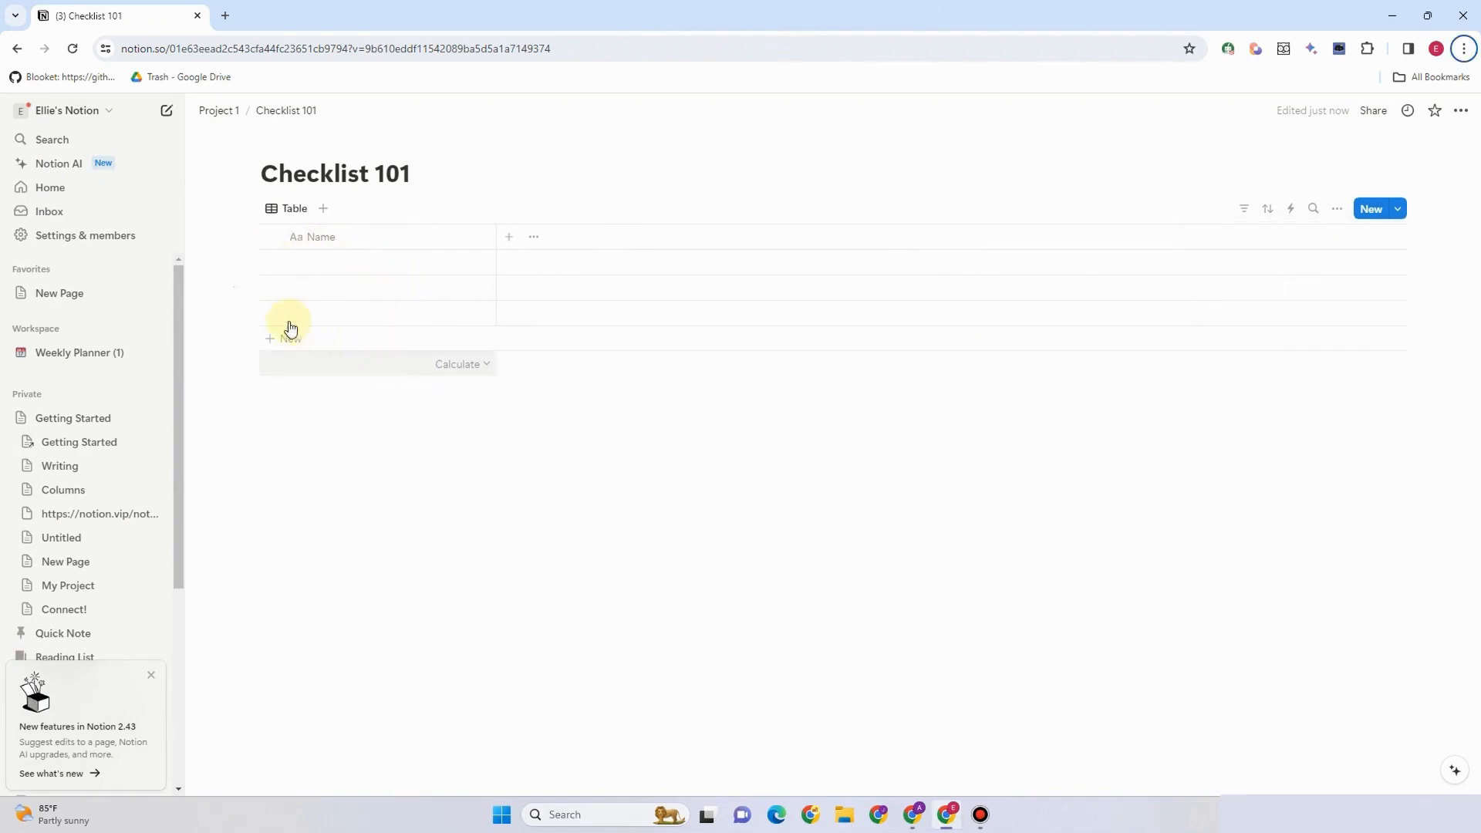
- Delete all the blank rows from the Checklist 101 table
{"action": "left_click", "coordinate": [270, 311]}
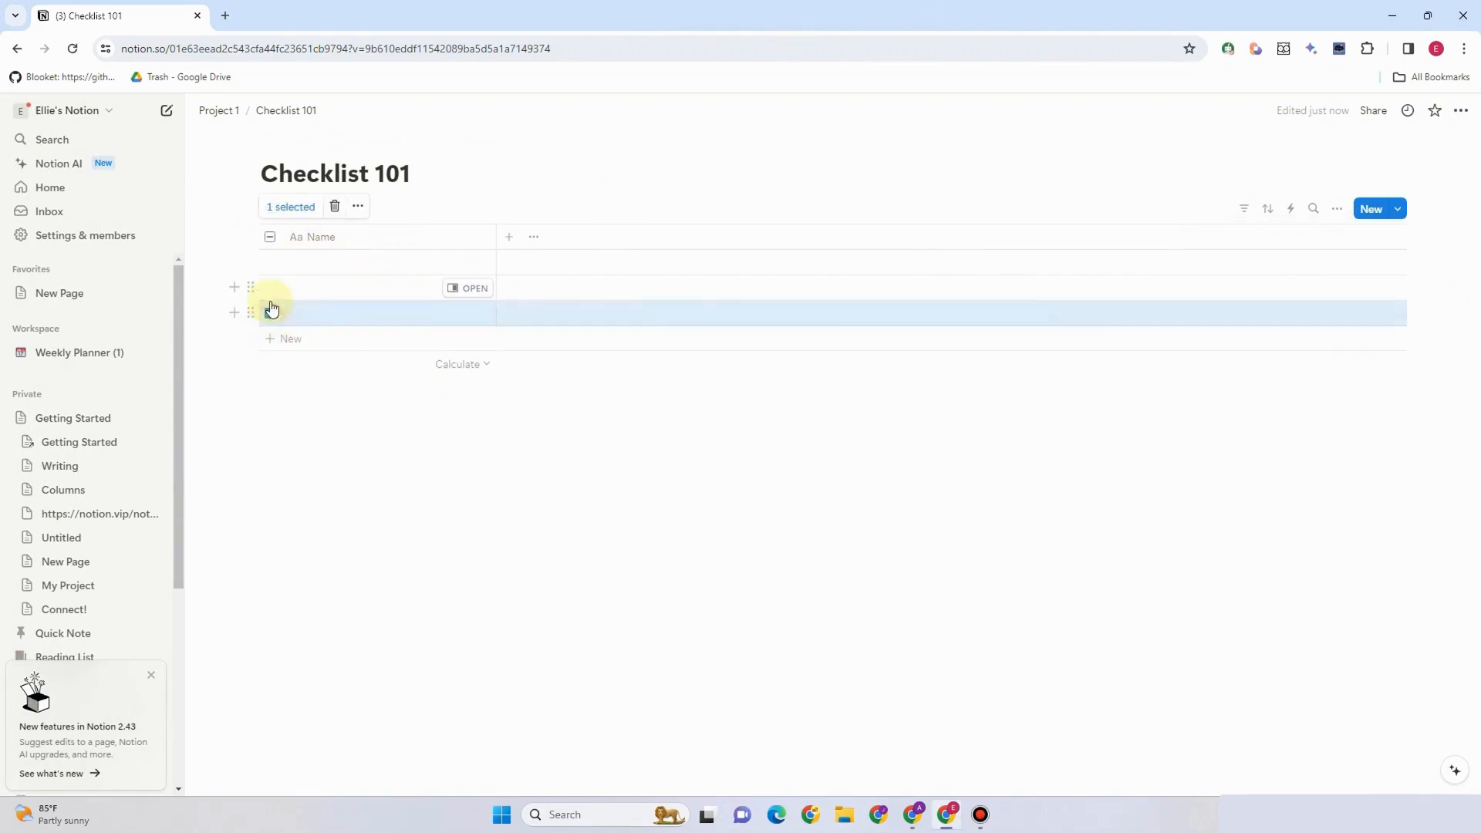
{"action": "left_click", "coordinate": [269, 262]}
{"action": "left_click", "coordinate": [334, 205]}
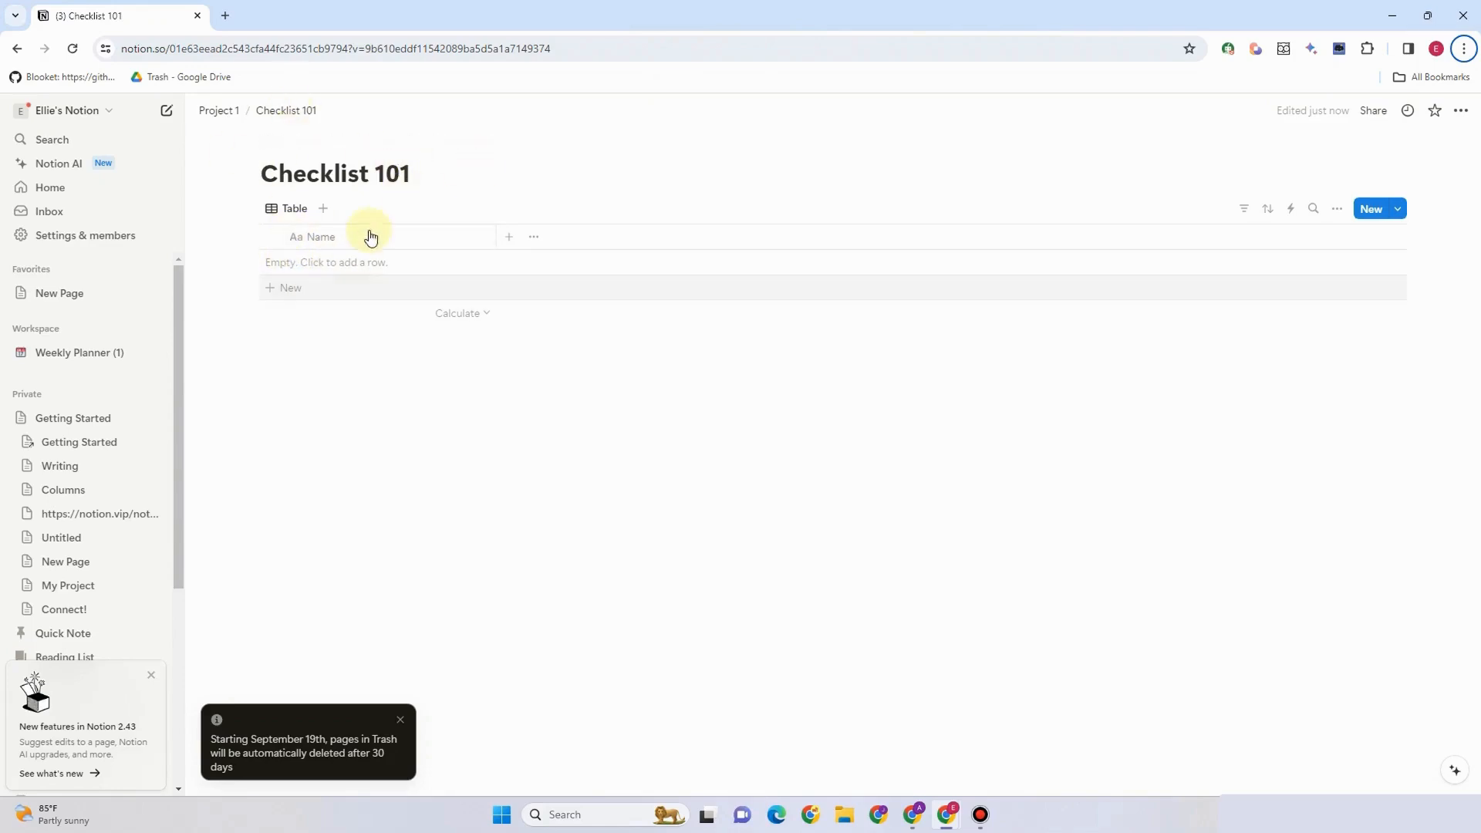
- Fill the table with rows named Planning, Pre-Production, Filming, Editing, Final Touches, Upload and Publish, Promotion and Post-Publishing
{"action": "left_click", "coordinate": [306, 266]}
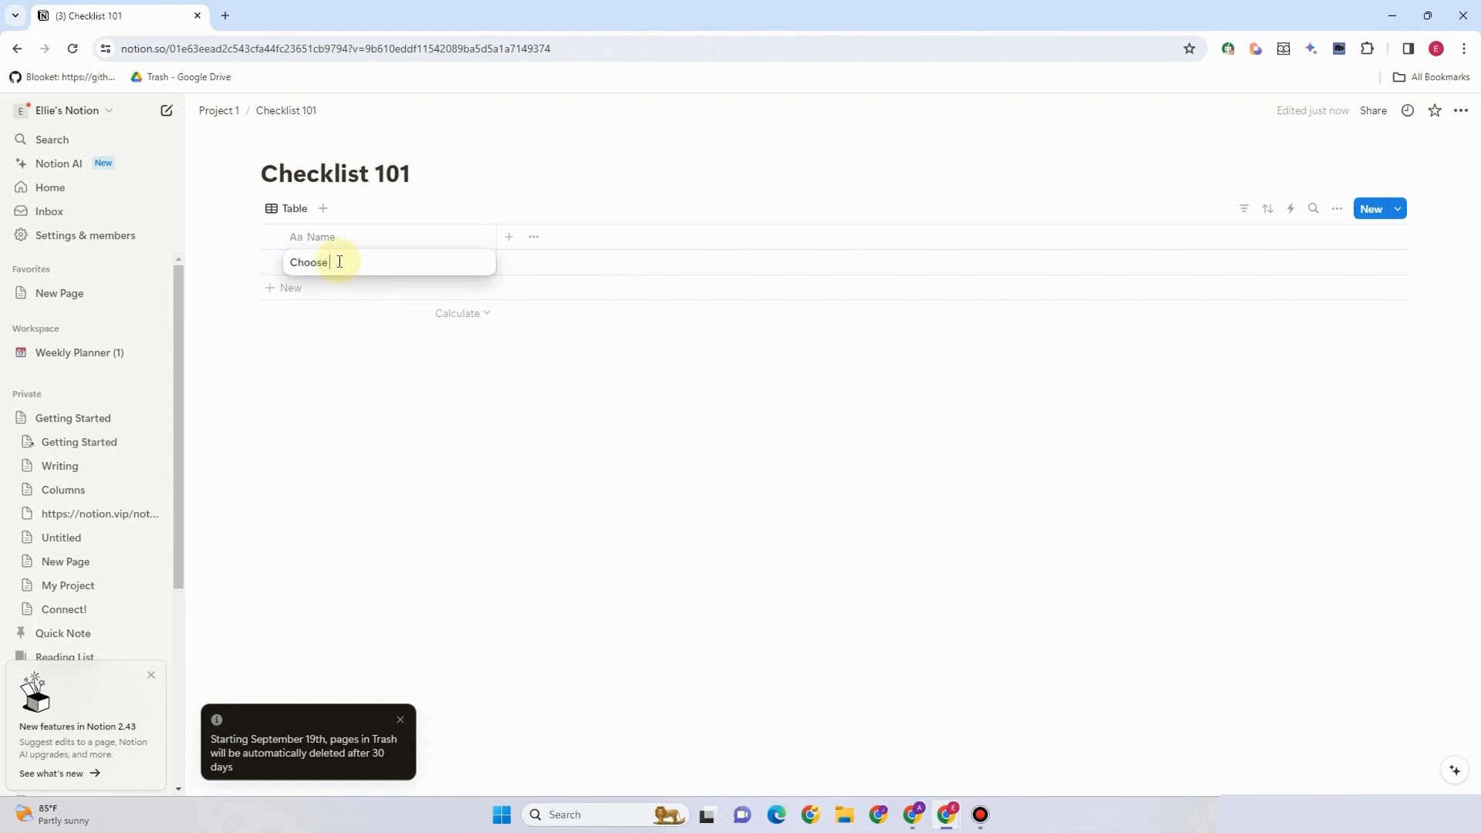
{"action": "key", "text": "Return"}
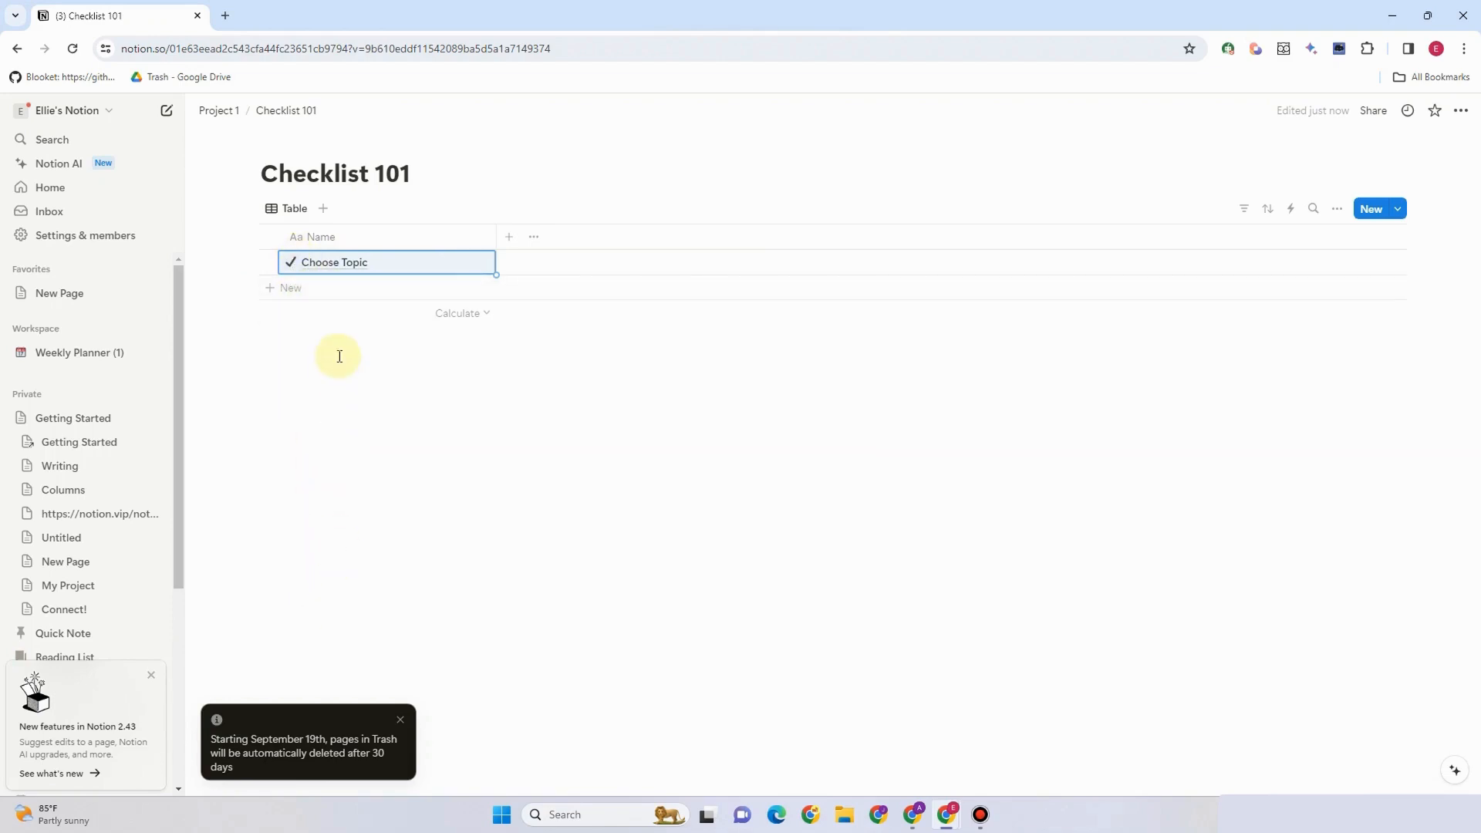
{"action": "type", "text": "Planning Pre-Production Filming Editing Final Touches Upload and Publish Promotion Post-Publishing"}
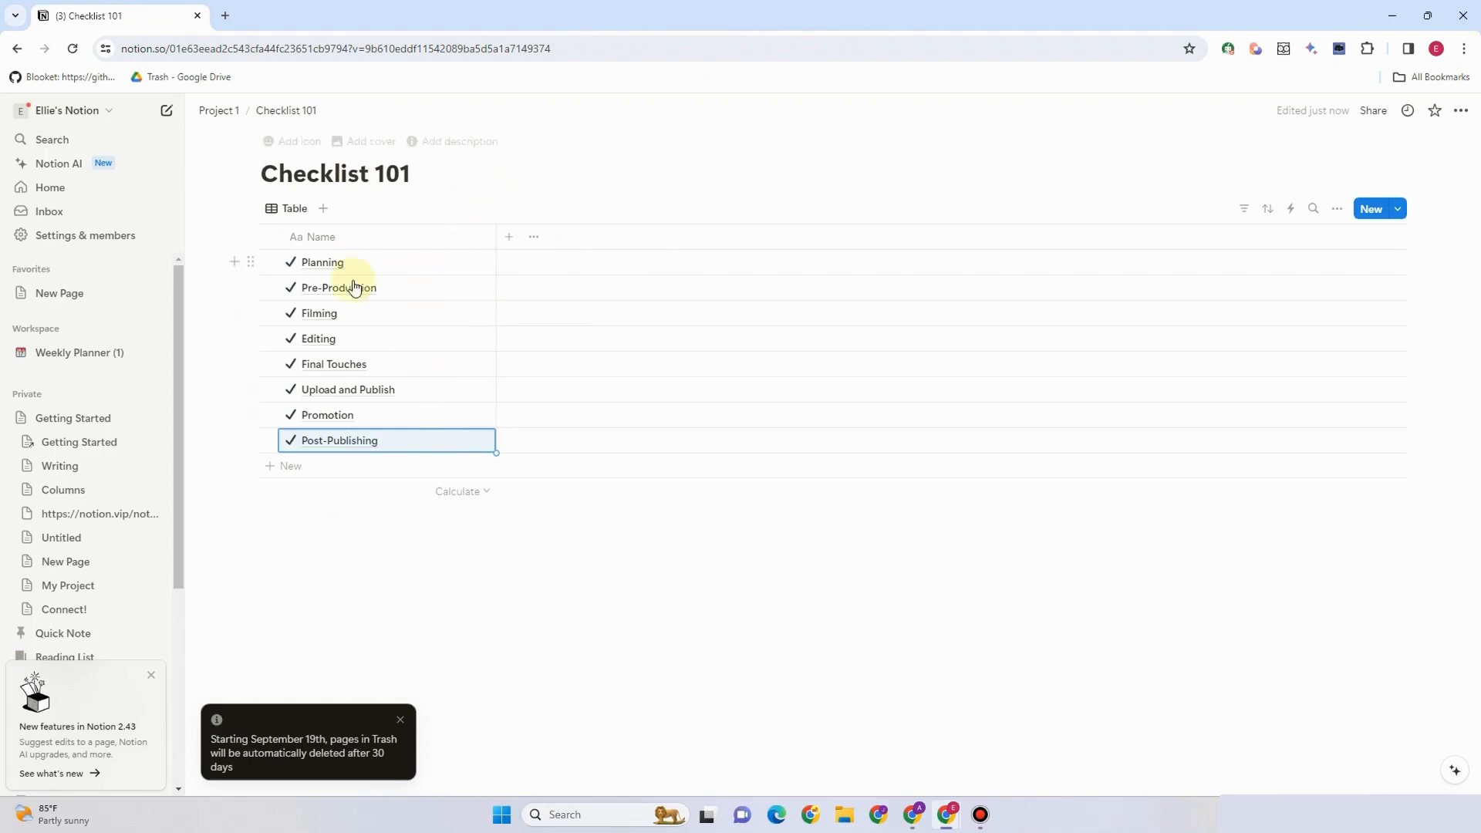
- Add a Checkbox property named "Complete" to the Checklist 101 table
{"action": "left_click", "coordinate": [513, 241]}
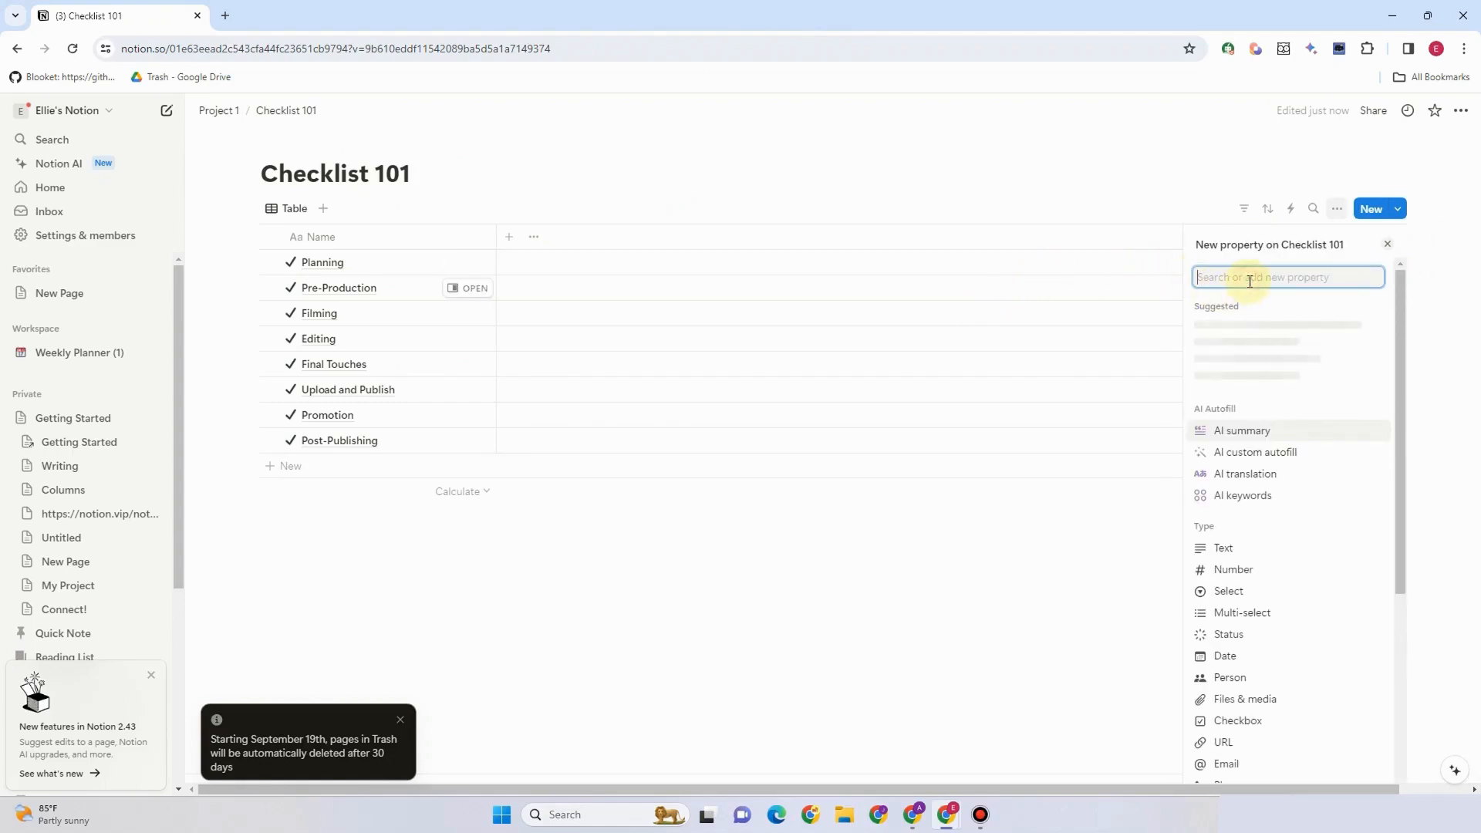
{"action": "type", "text": "check"}
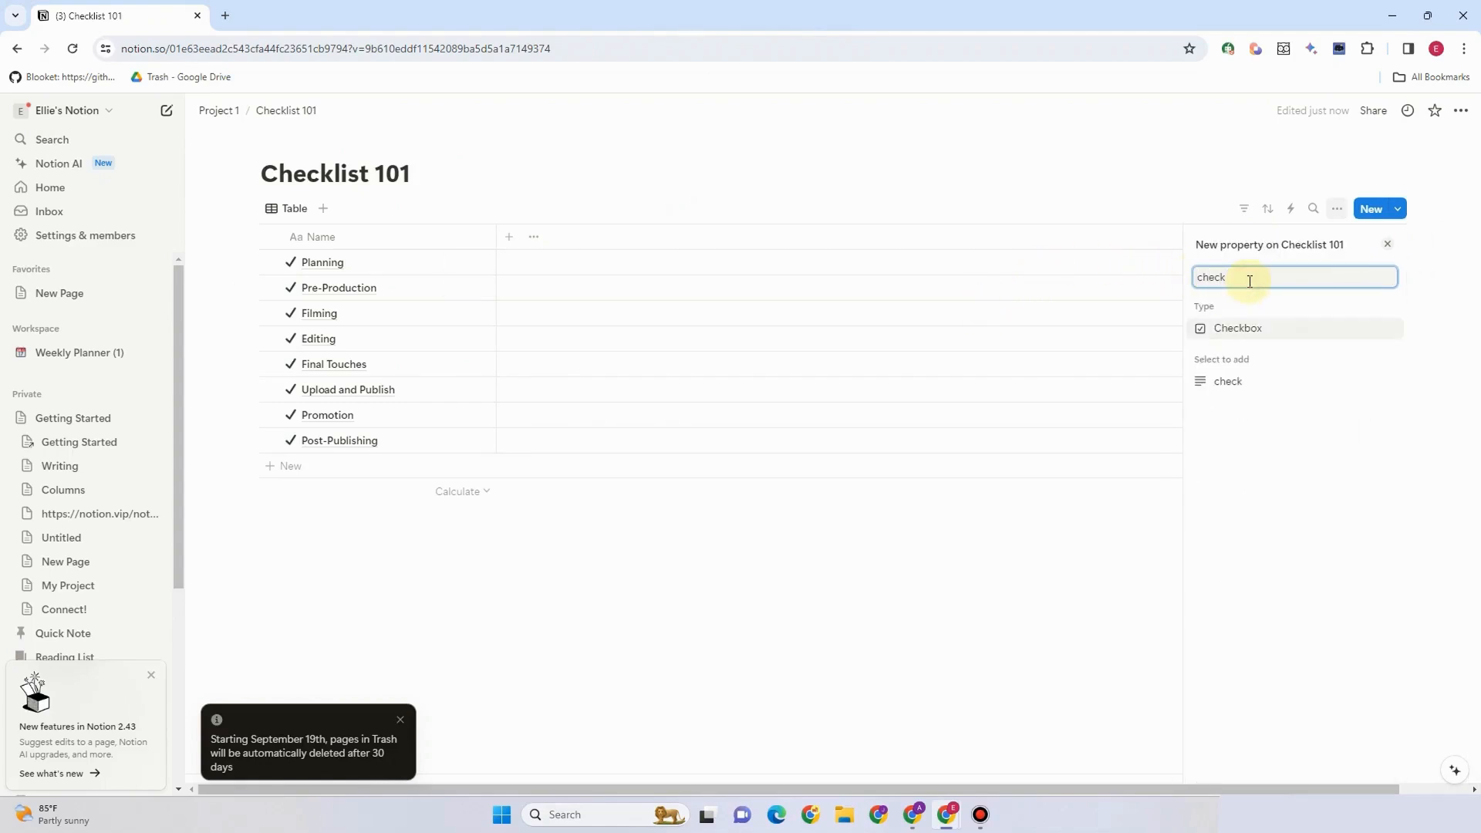
{"action": "left_click", "coordinate": [1249, 328]}
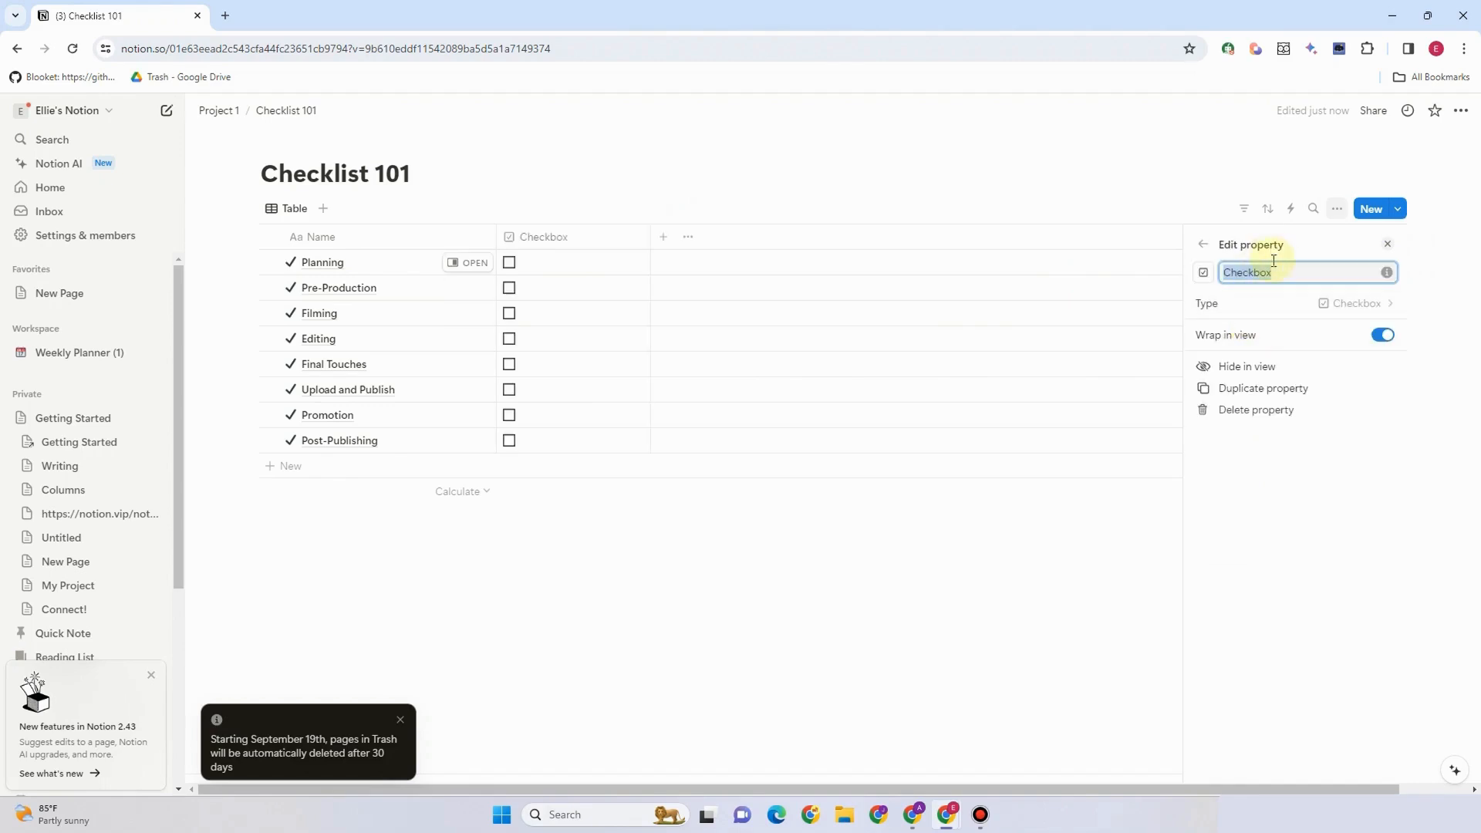
{"action": "left_click_drag", "start_coordinate": [1285, 271], "coordinate": [1190, 265]}
{"action": "type", "text": "Complete"}
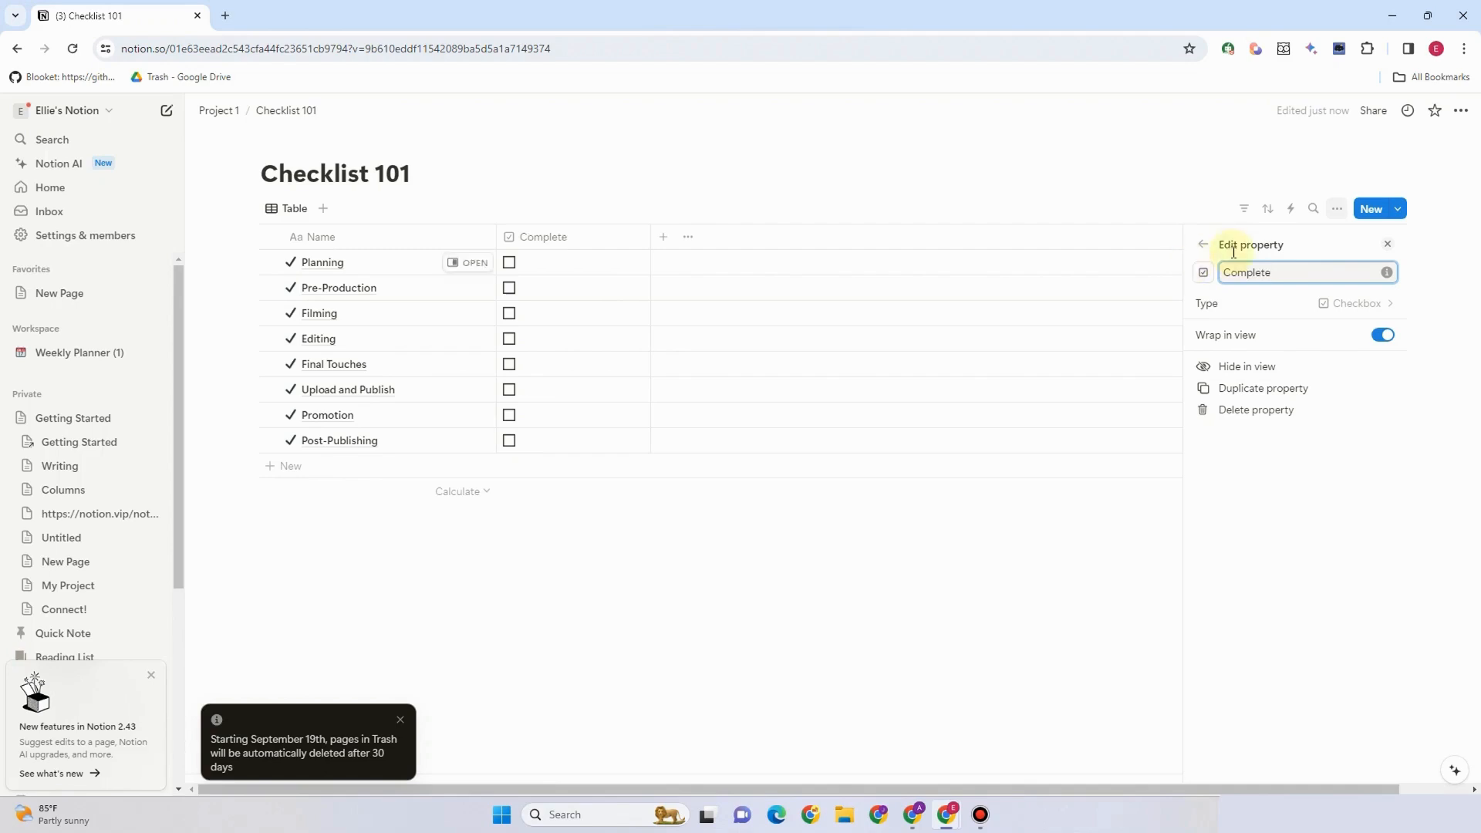
{"action": "left_click", "coordinate": [1005, 152]}
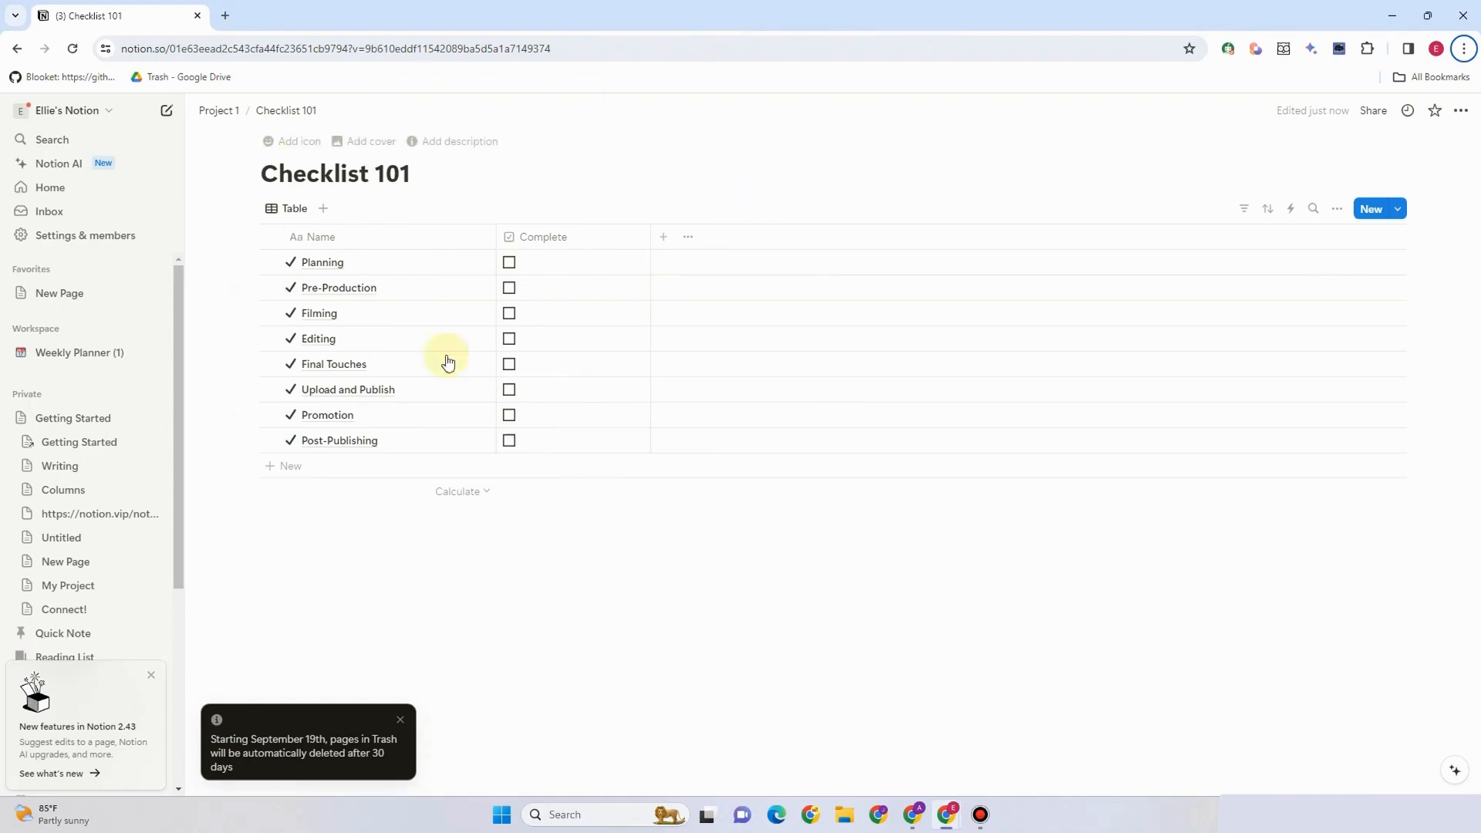
- Change the layout of the Checklist 101 view to List
{"action": "left_click", "coordinate": [1338, 210]}
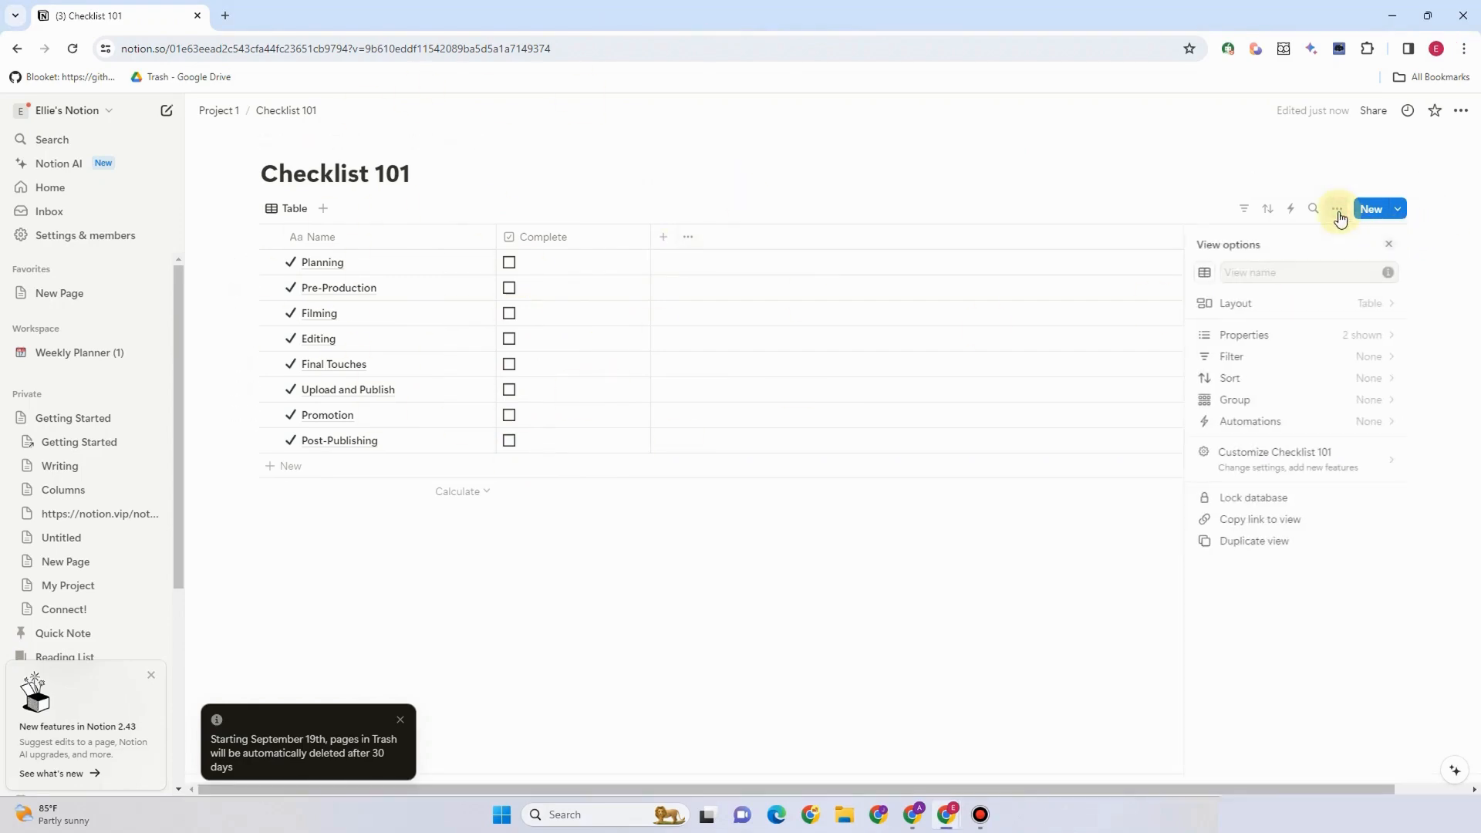
{"action": "left_click", "coordinate": [1273, 303]}
{"action": "left_click", "coordinate": [1295, 348]}
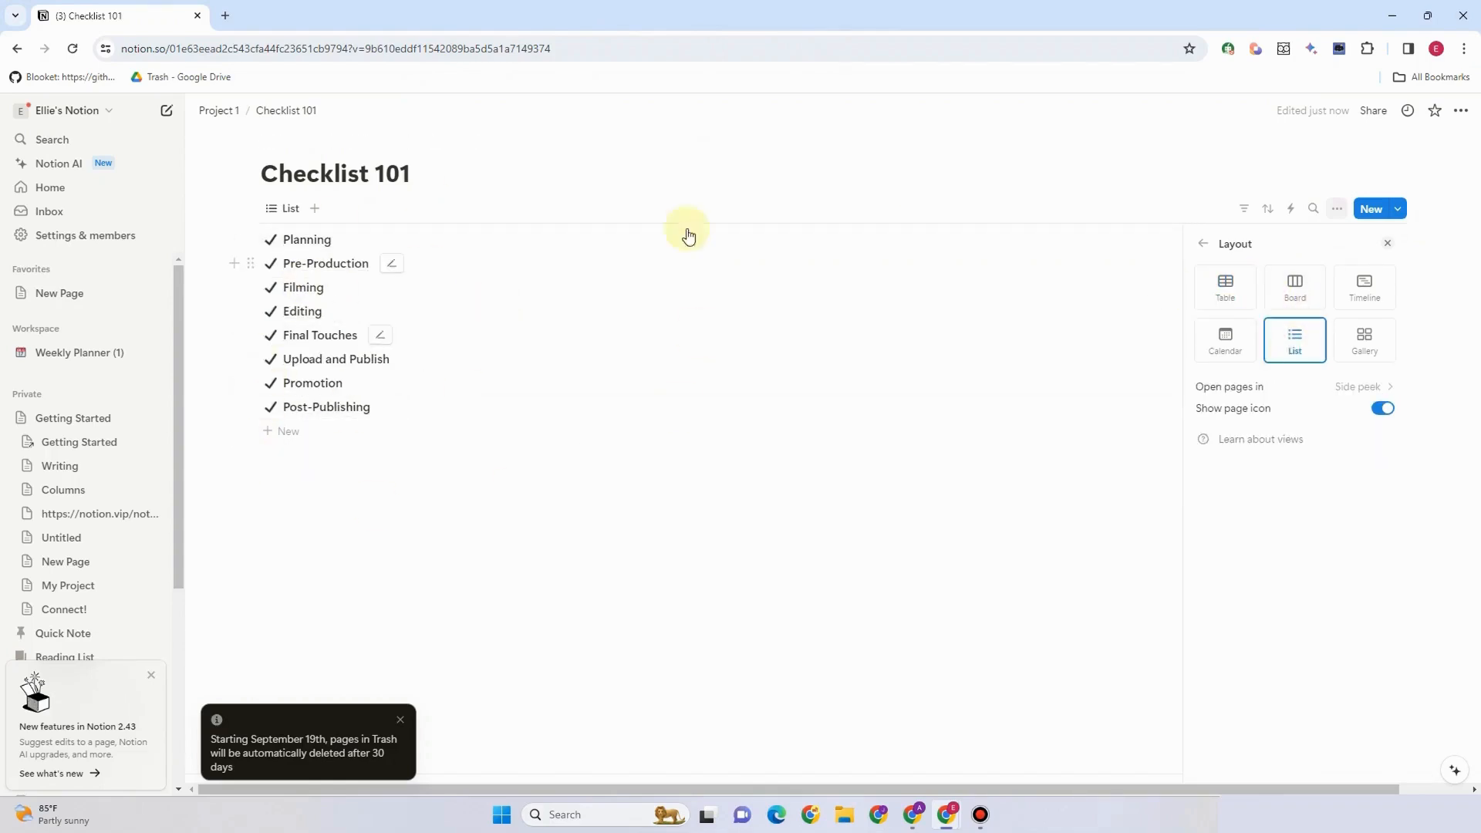
{"action": "left_click", "coordinate": [978, 126]}
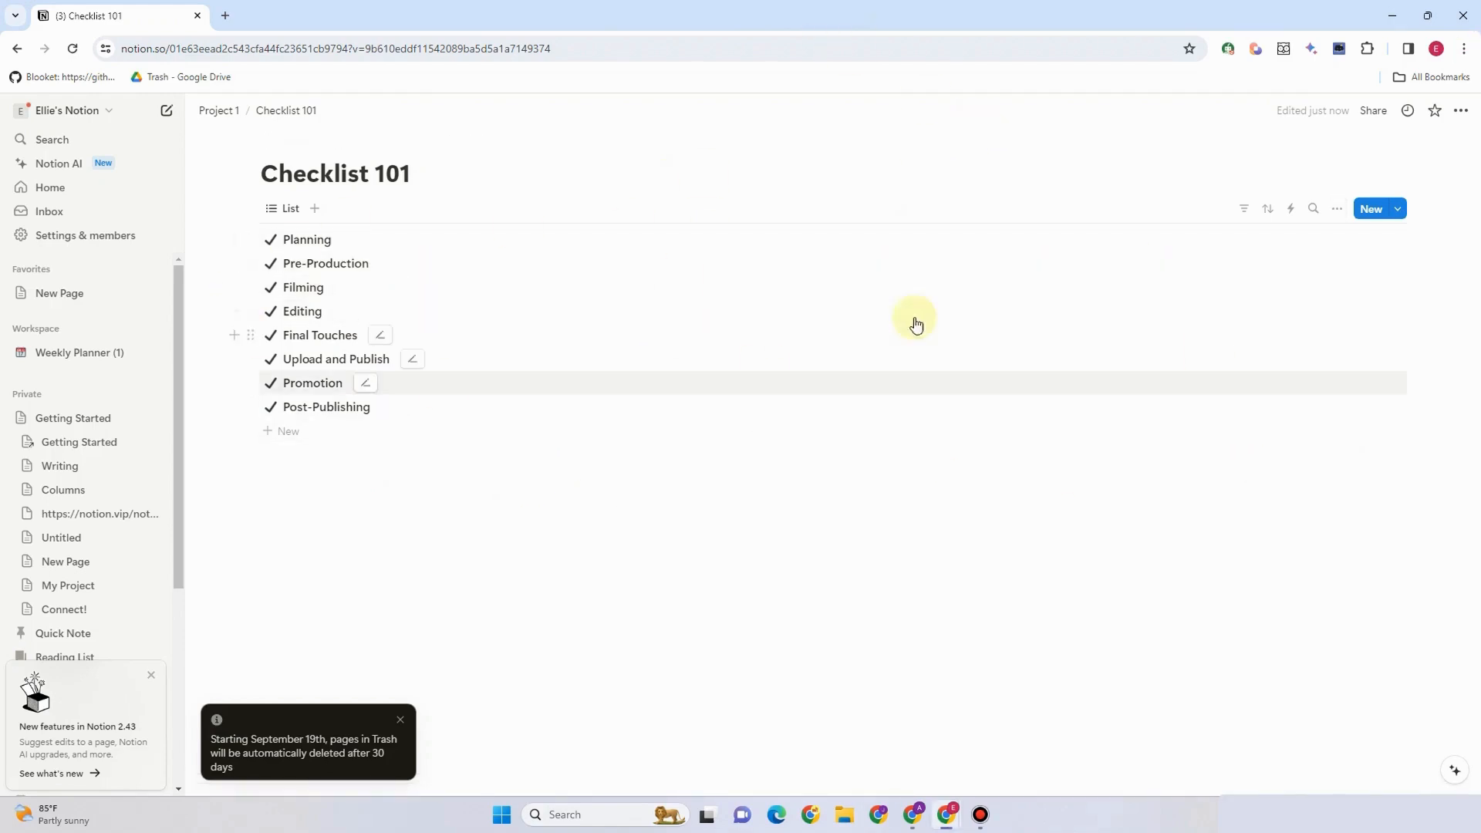
- Show the hidden Complete property in the list view
{"action": "left_click", "coordinate": [1336, 209]}
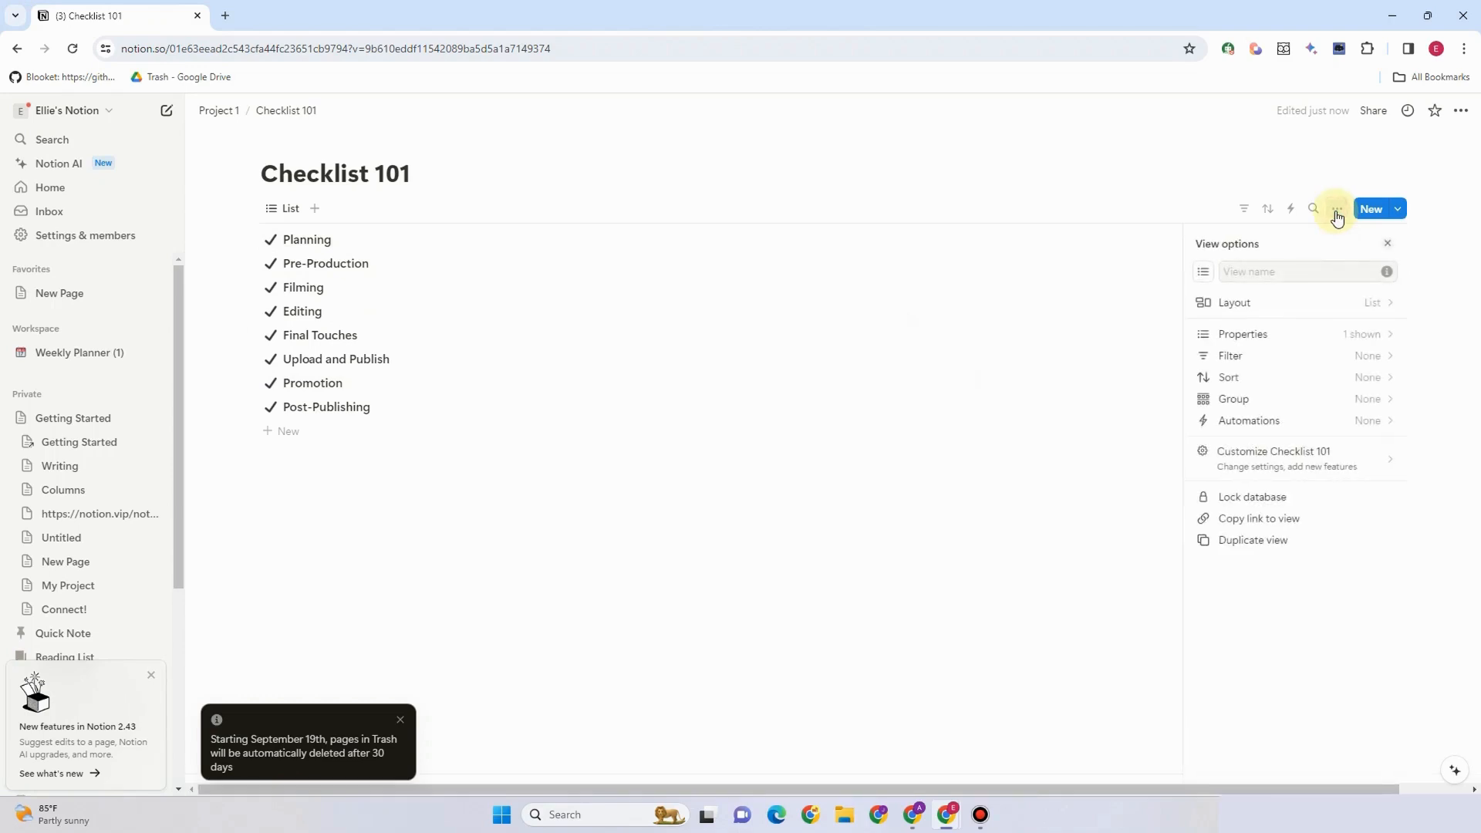
{"action": "left_click", "coordinate": [1309, 333]}
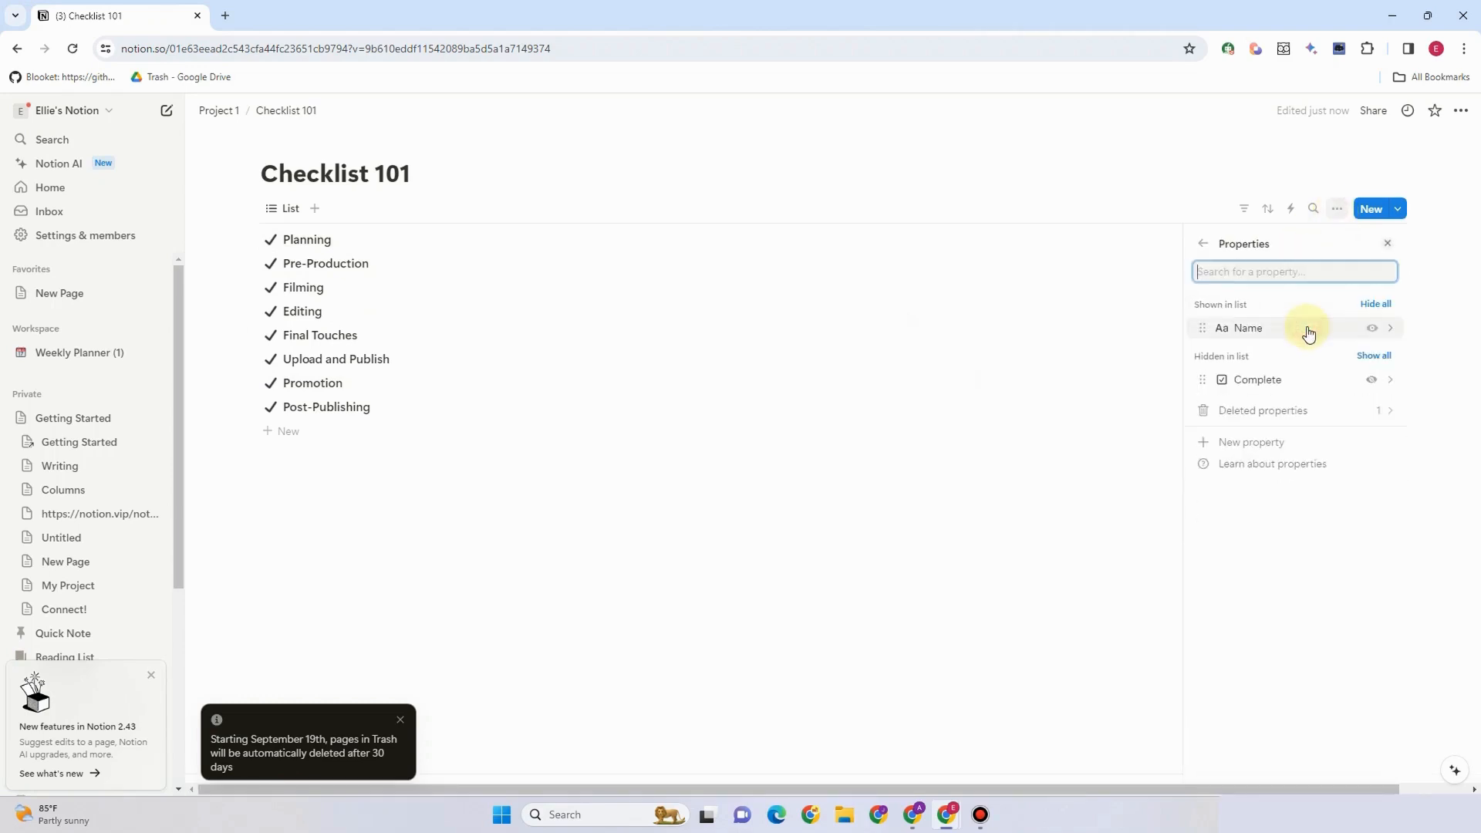
{"action": "left_click", "coordinate": [1373, 382]}
{"action": "left_click", "coordinate": [993, 142]}
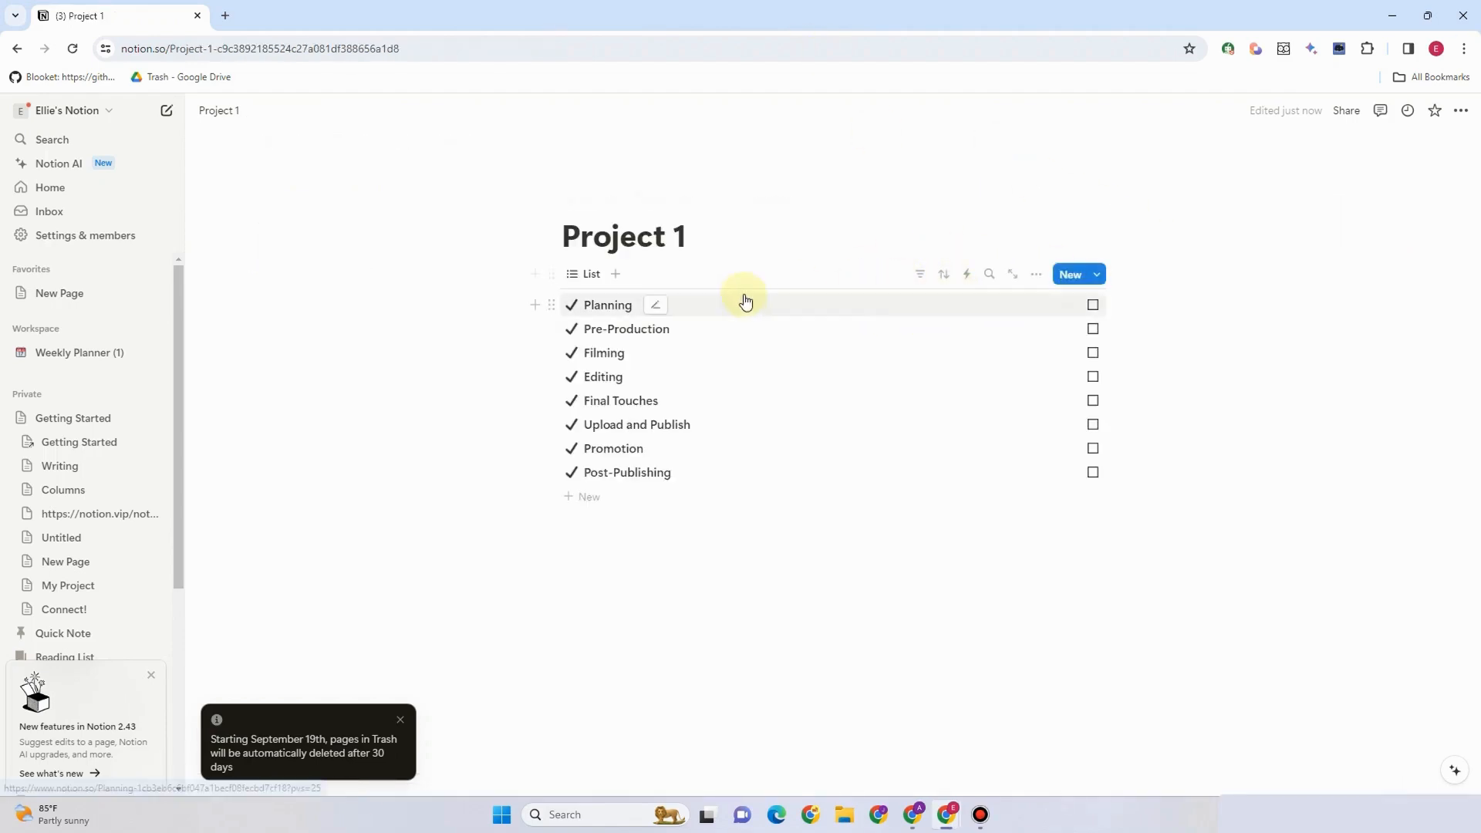
- Mark Planning, Pre-Production and Filming as complete in the checklist on the Project 1 page
{"action": "left_click", "coordinate": [1093, 306]}
{"action": "left_click", "coordinate": [1093, 330]}
{"action": "left_click", "coordinate": [1093, 353]}
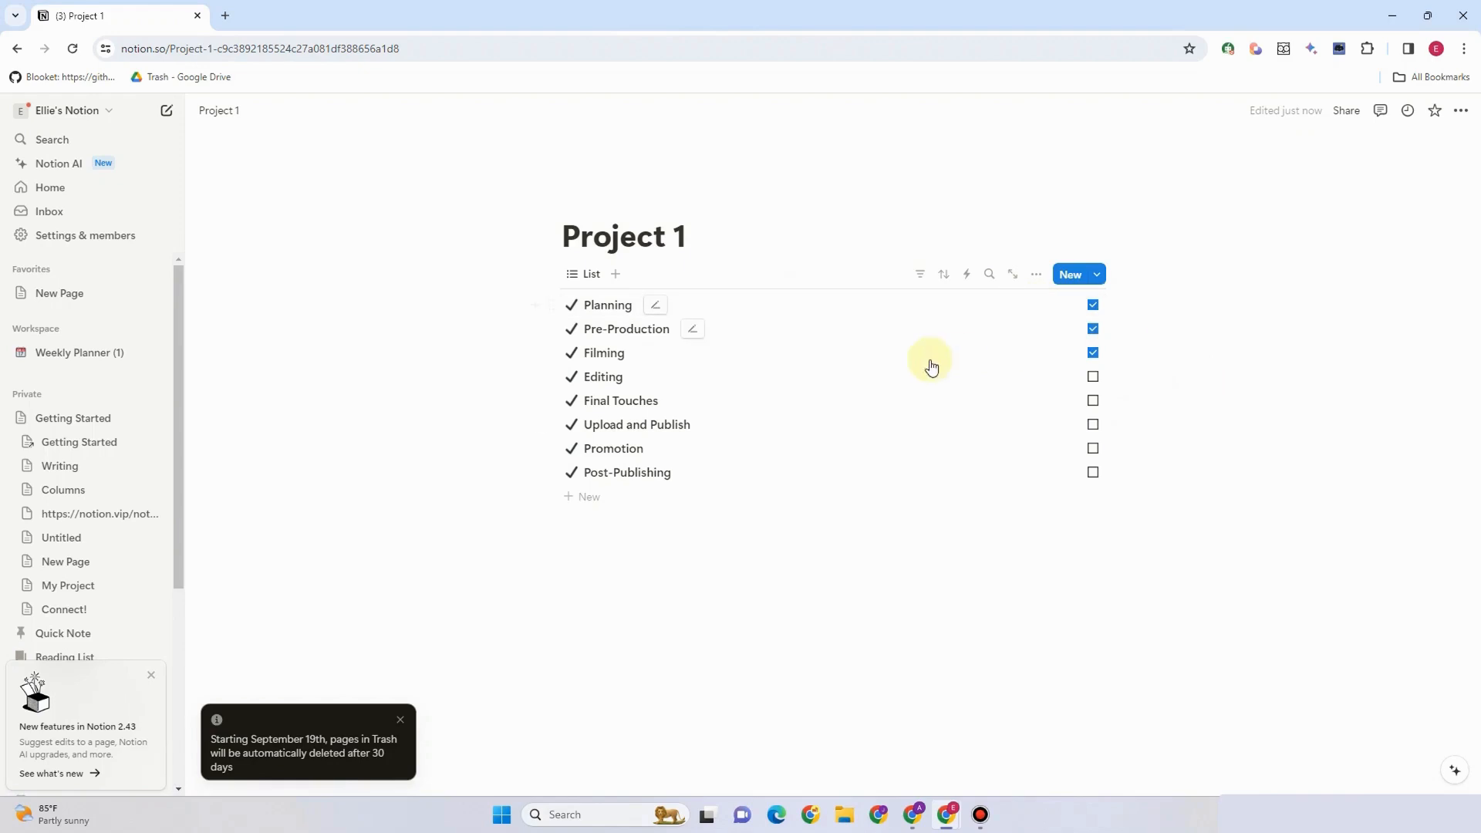
- Filter the list to show only items whose Complete property is Unchecked
{"action": "left_click", "coordinate": [921, 278]}
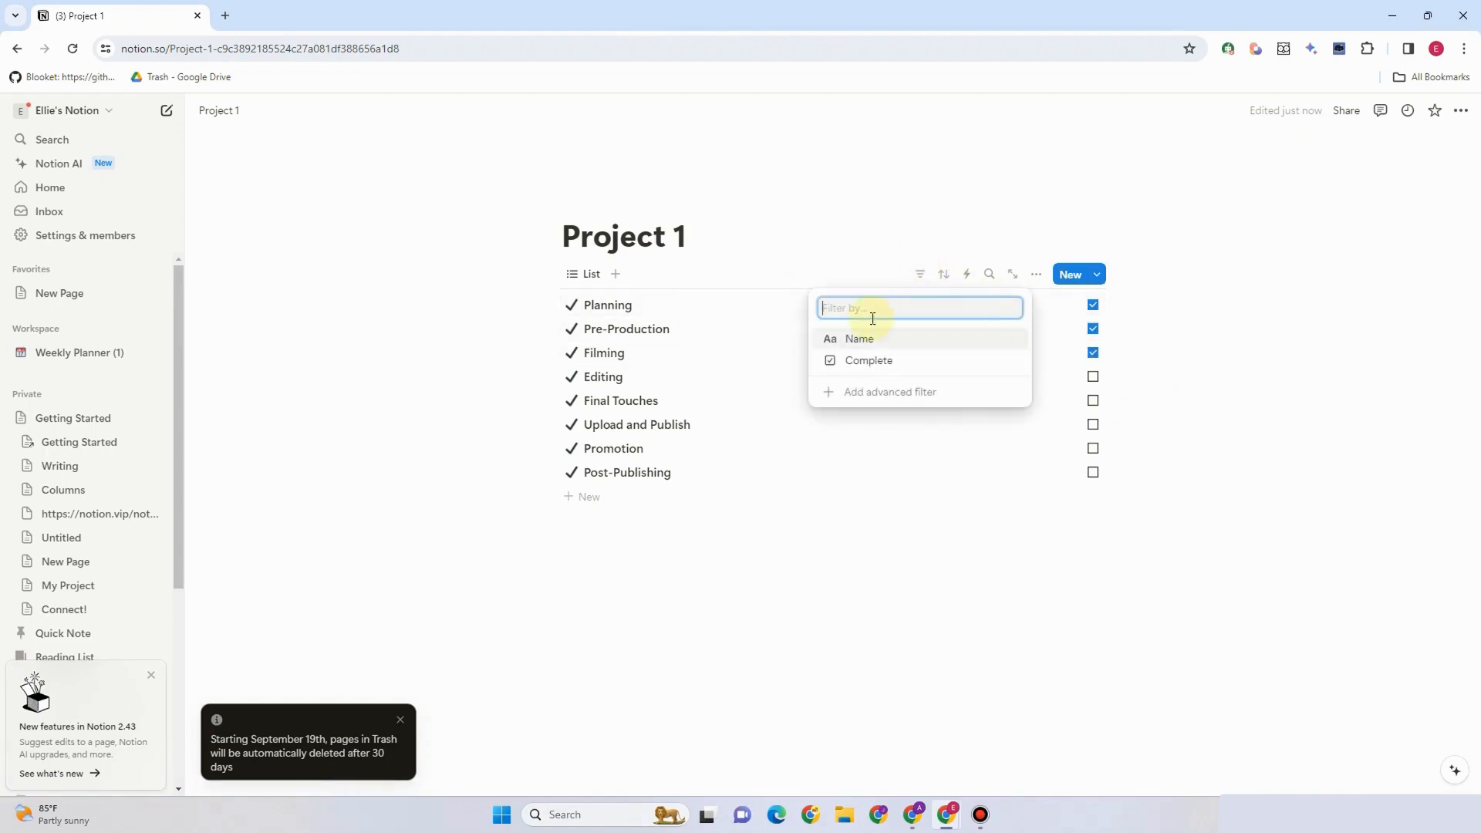
{"action": "left_click", "coordinate": [871, 361]}
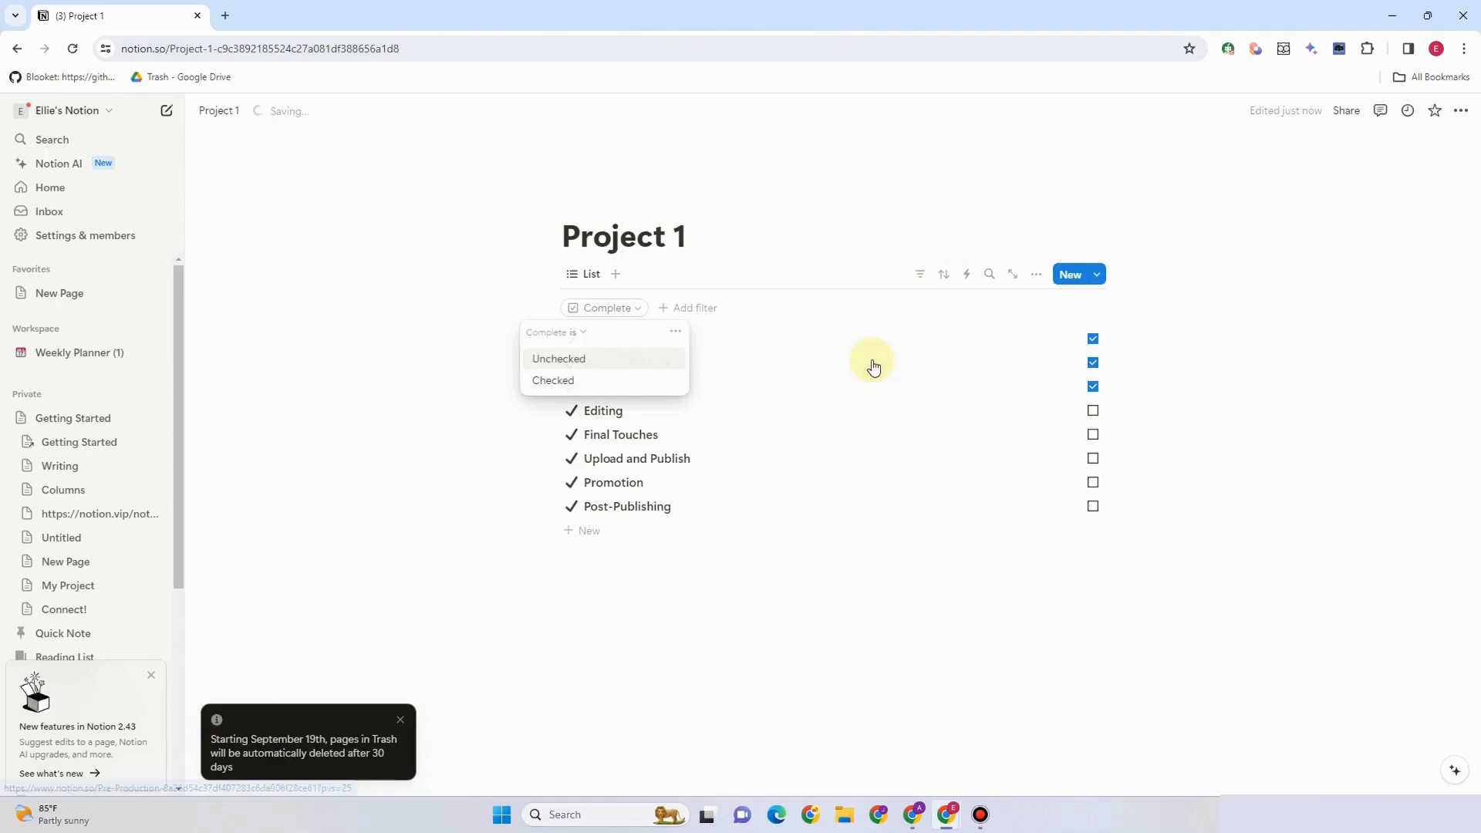
{"action": "left_click", "coordinate": [586, 367]}
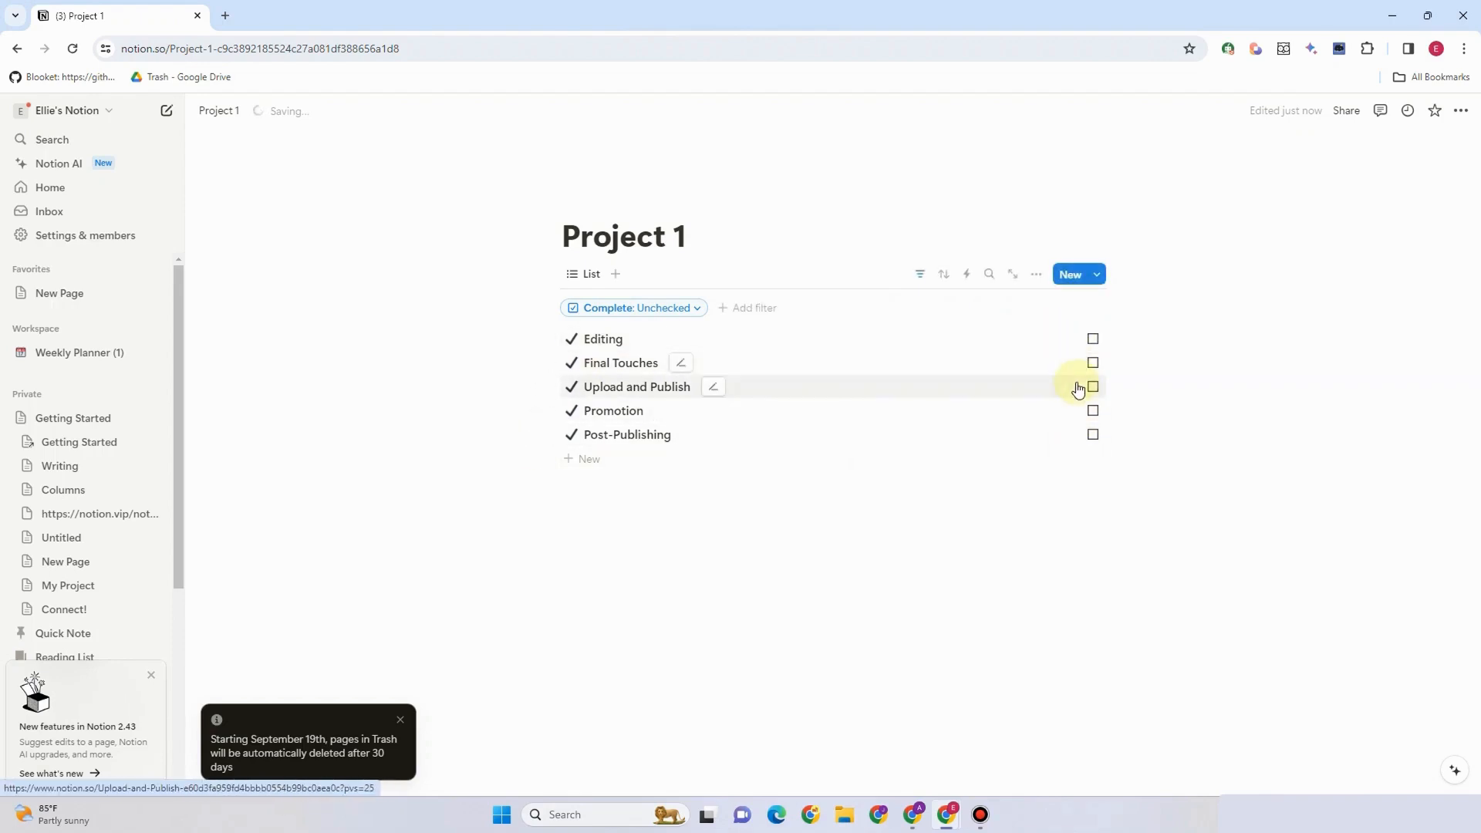
- Rename the Project 1 page as "Youtube Planning Checklist"
{"action": "left_click_drag", "start_coordinate": [701, 231], "coordinate": [529, 228]}
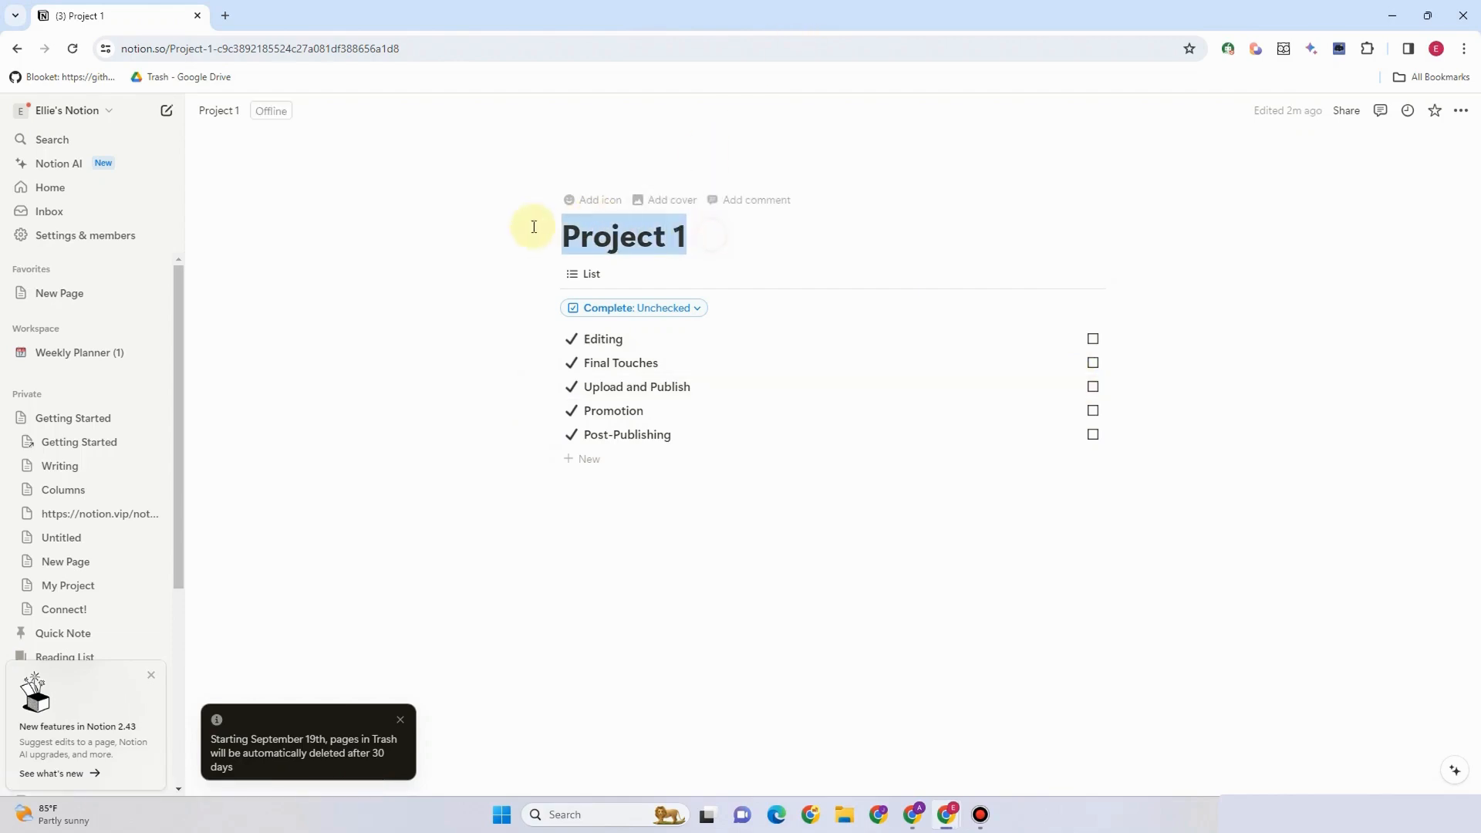
{"action": "type", "text": "Youtube"}
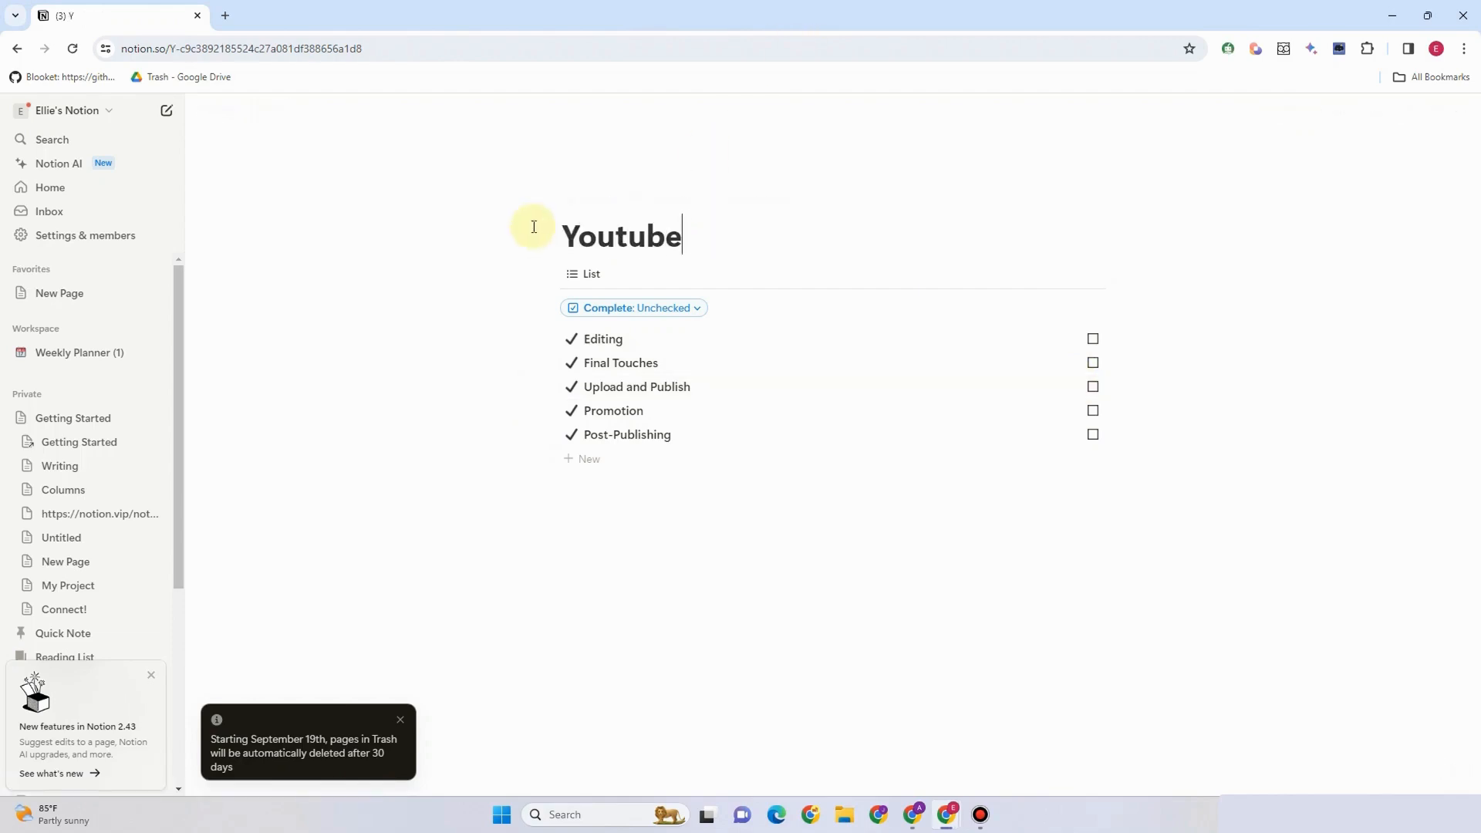
{"action": "type", "text": " Planning Checklist"}
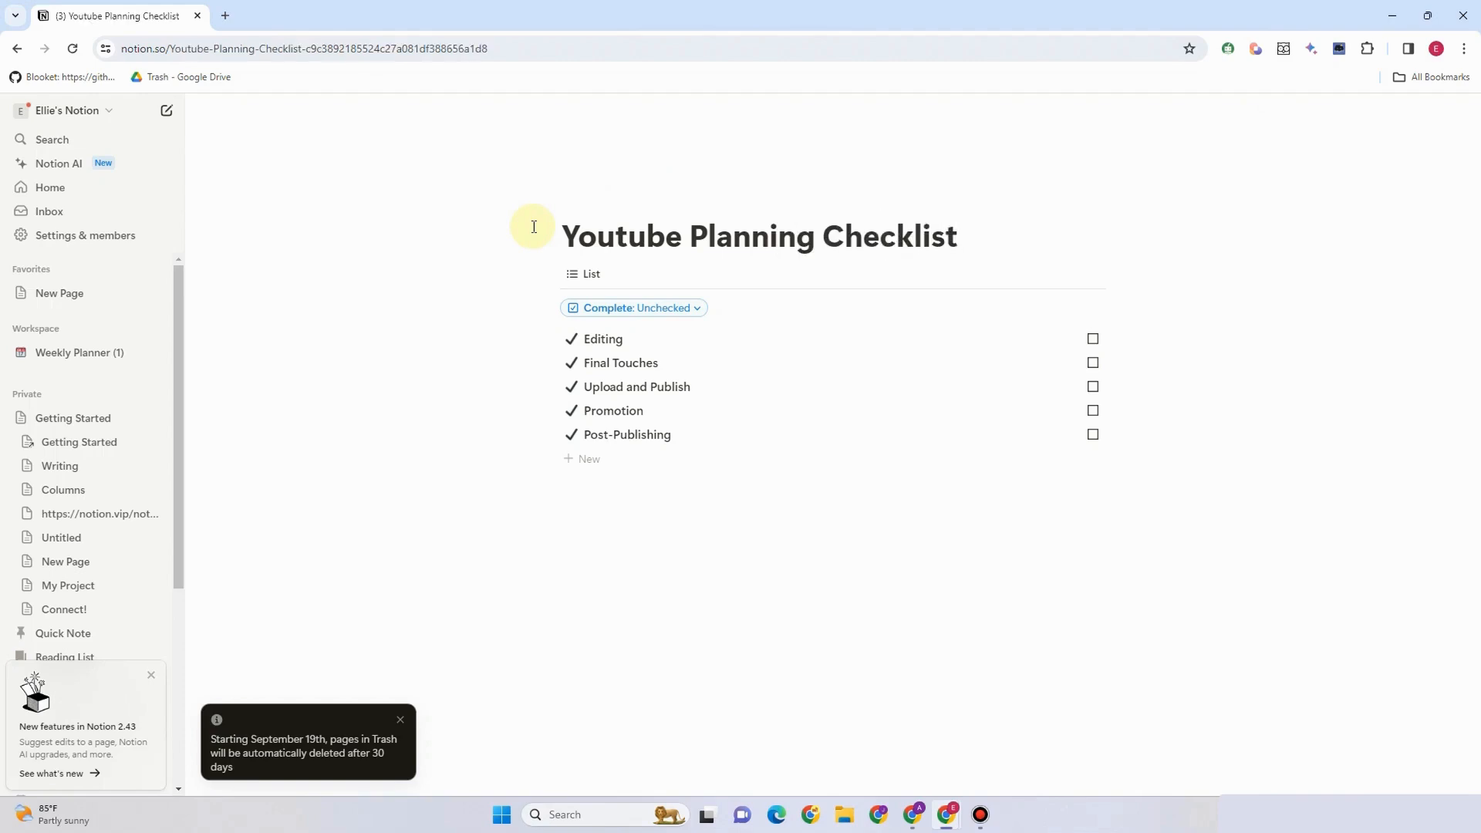
- Insert a divider line directly below the page title
{"action": "key", "text": "Return"}
{"action": "type", "text": "--"}
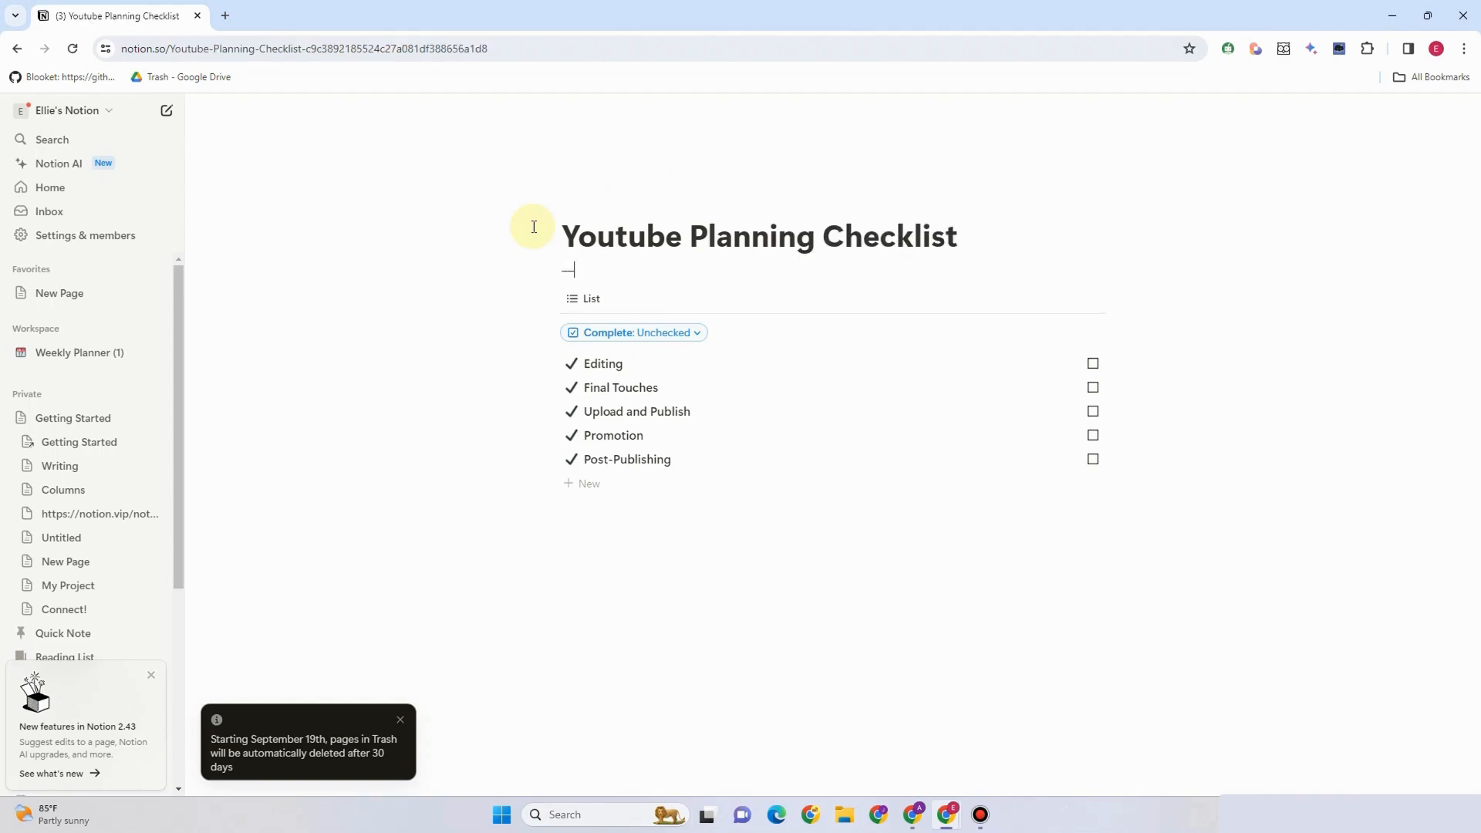
{"action": "type", "text": "-"}
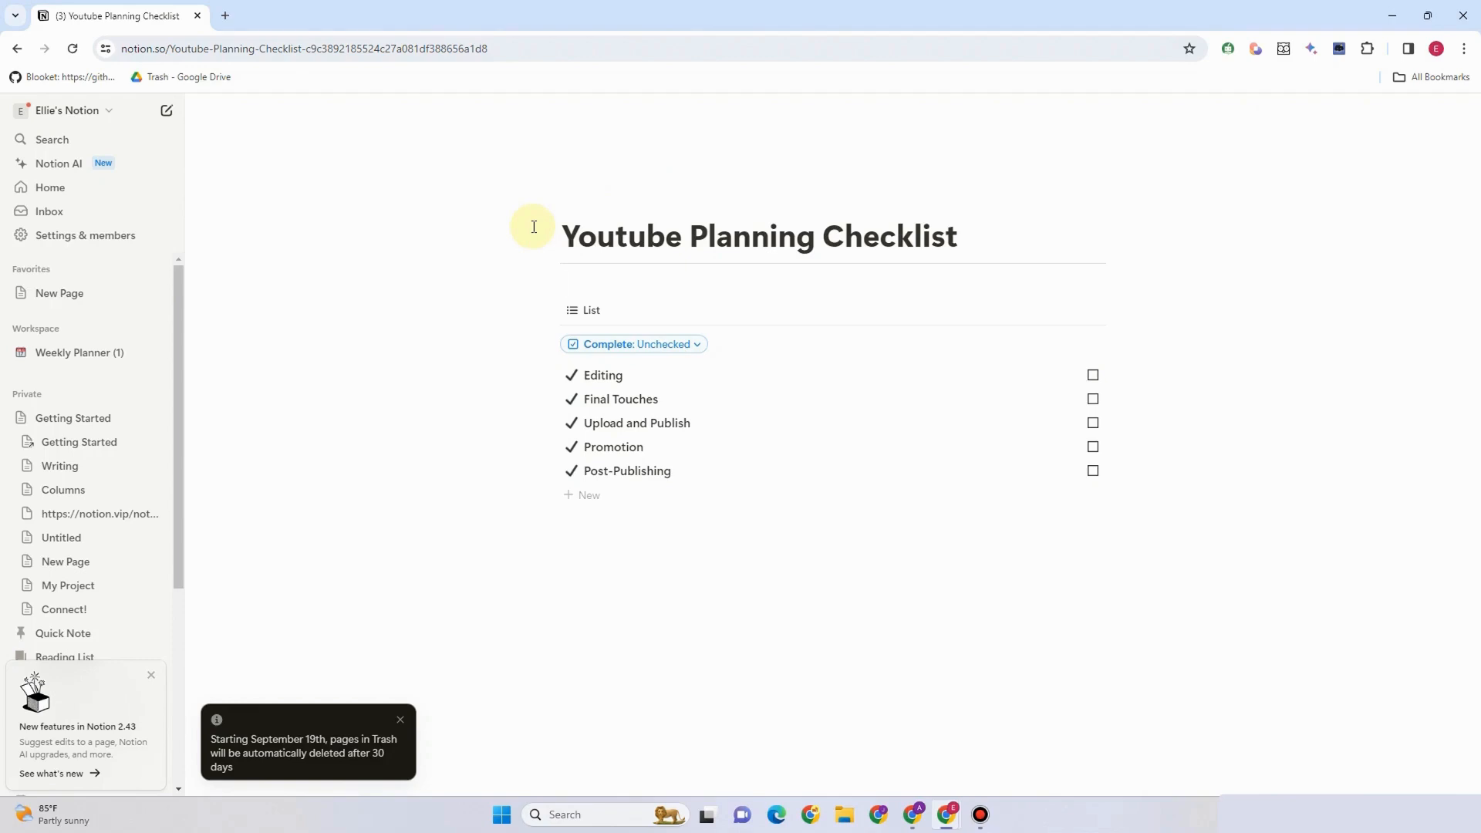
- Insert a button block between the divider and the checklist and name it "Reset"
{"action": "left_click", "coordinate": [619, 284]}
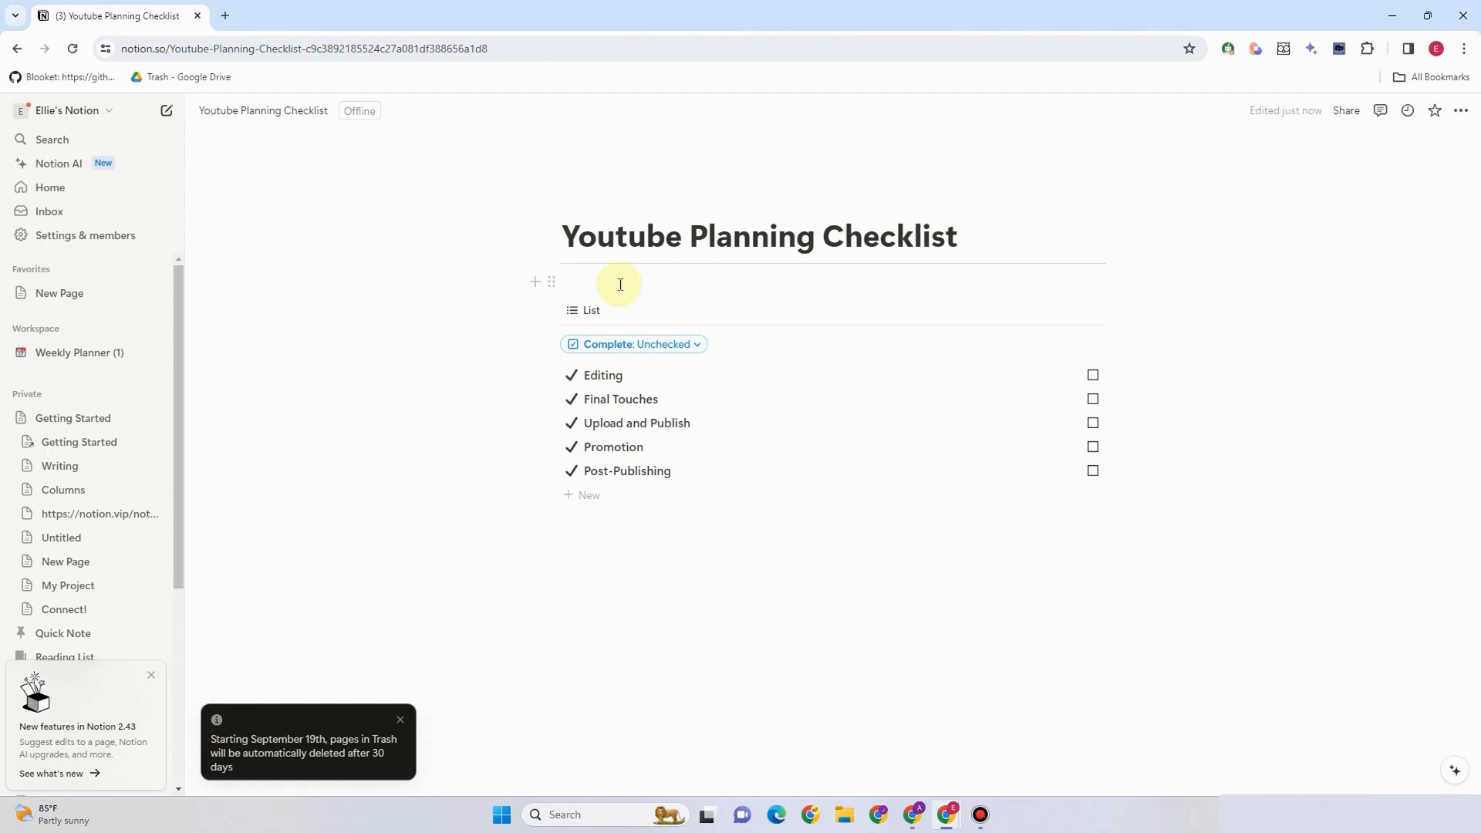
{"action": "type", "text": "/bu"}
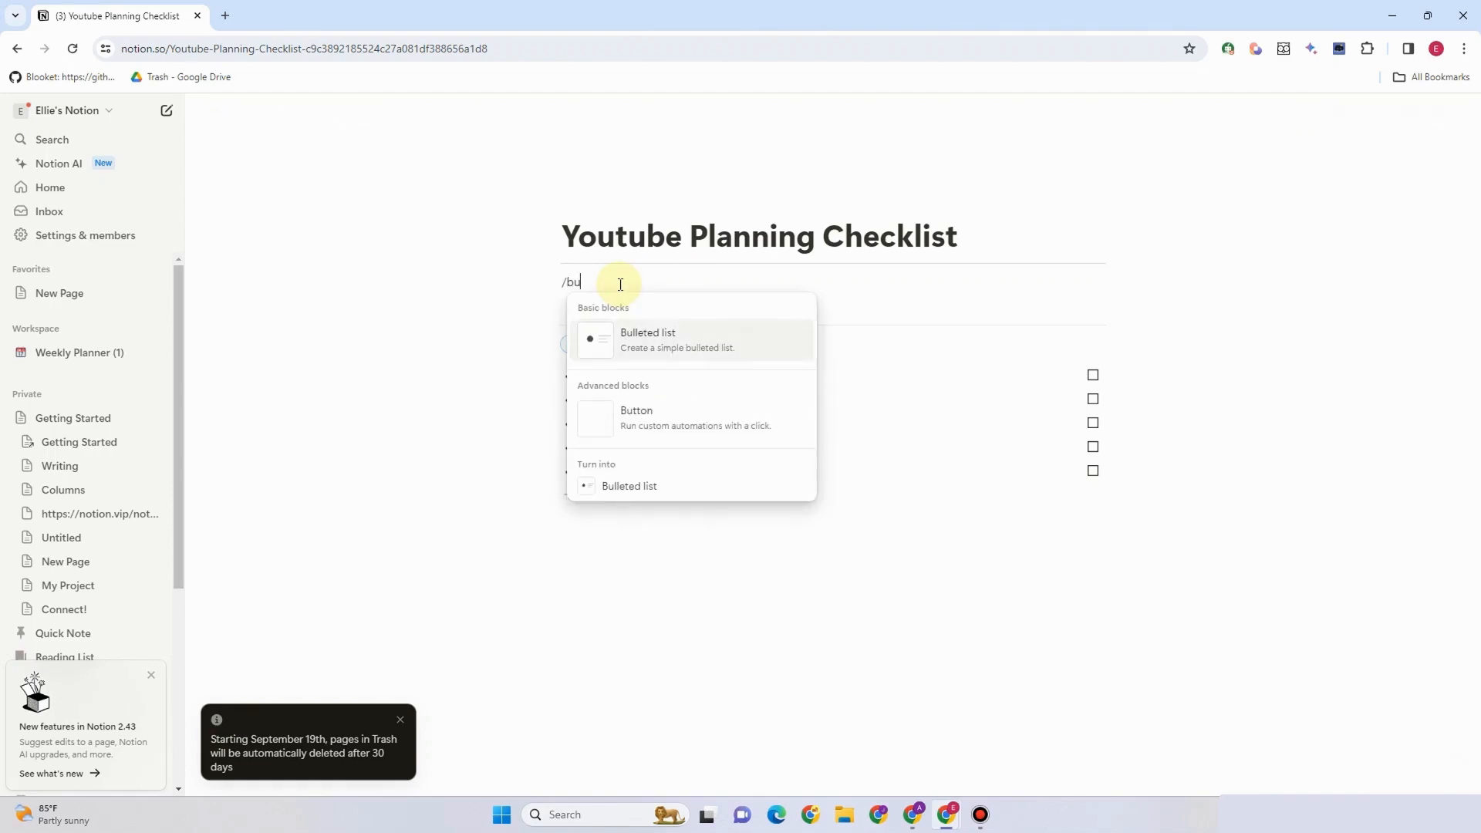
{"action": "left_click", "coordinate": [661, 413]}
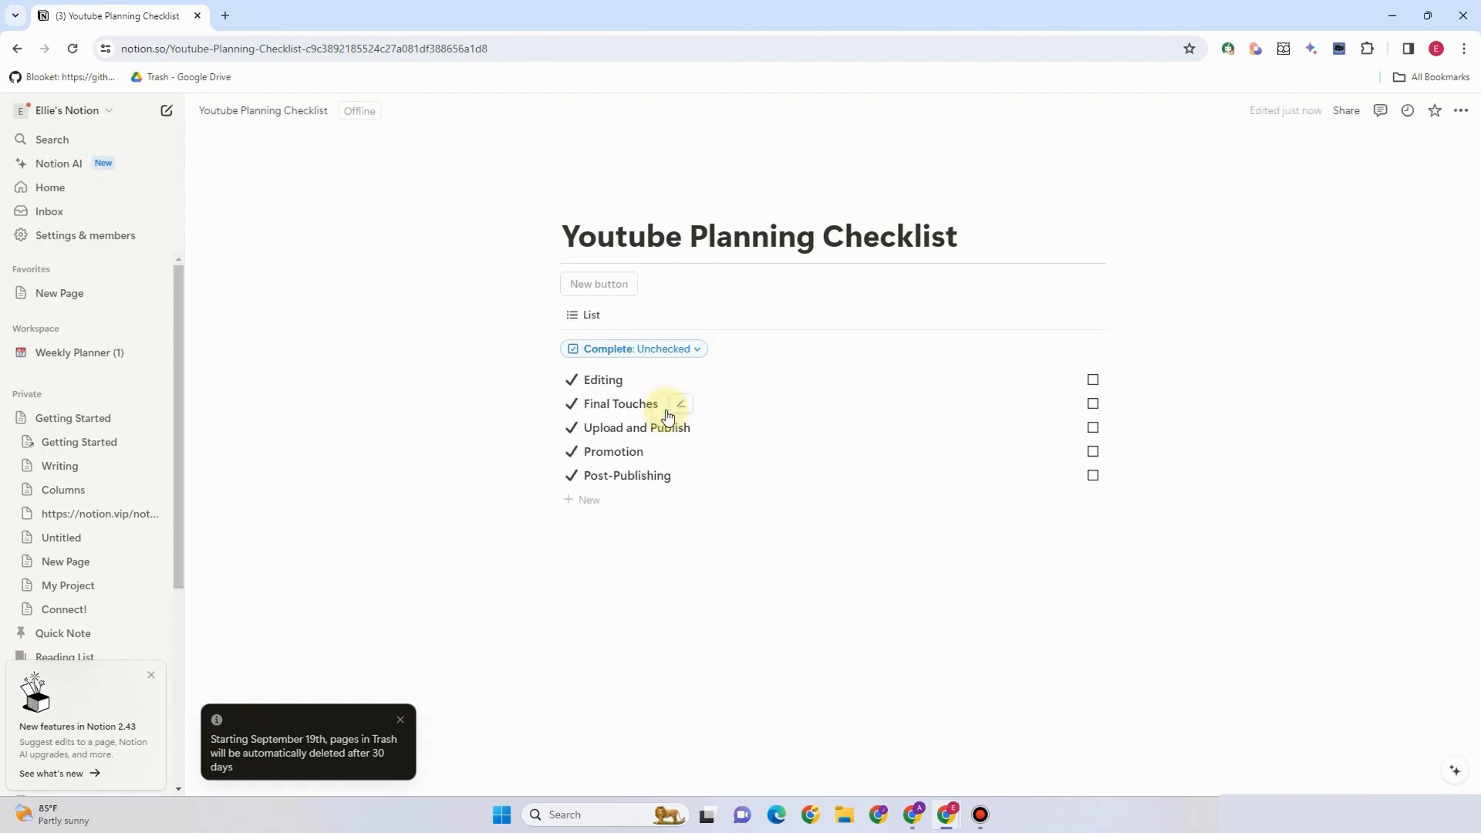
{"action": "left_click", "coordinate": [627, 296]}
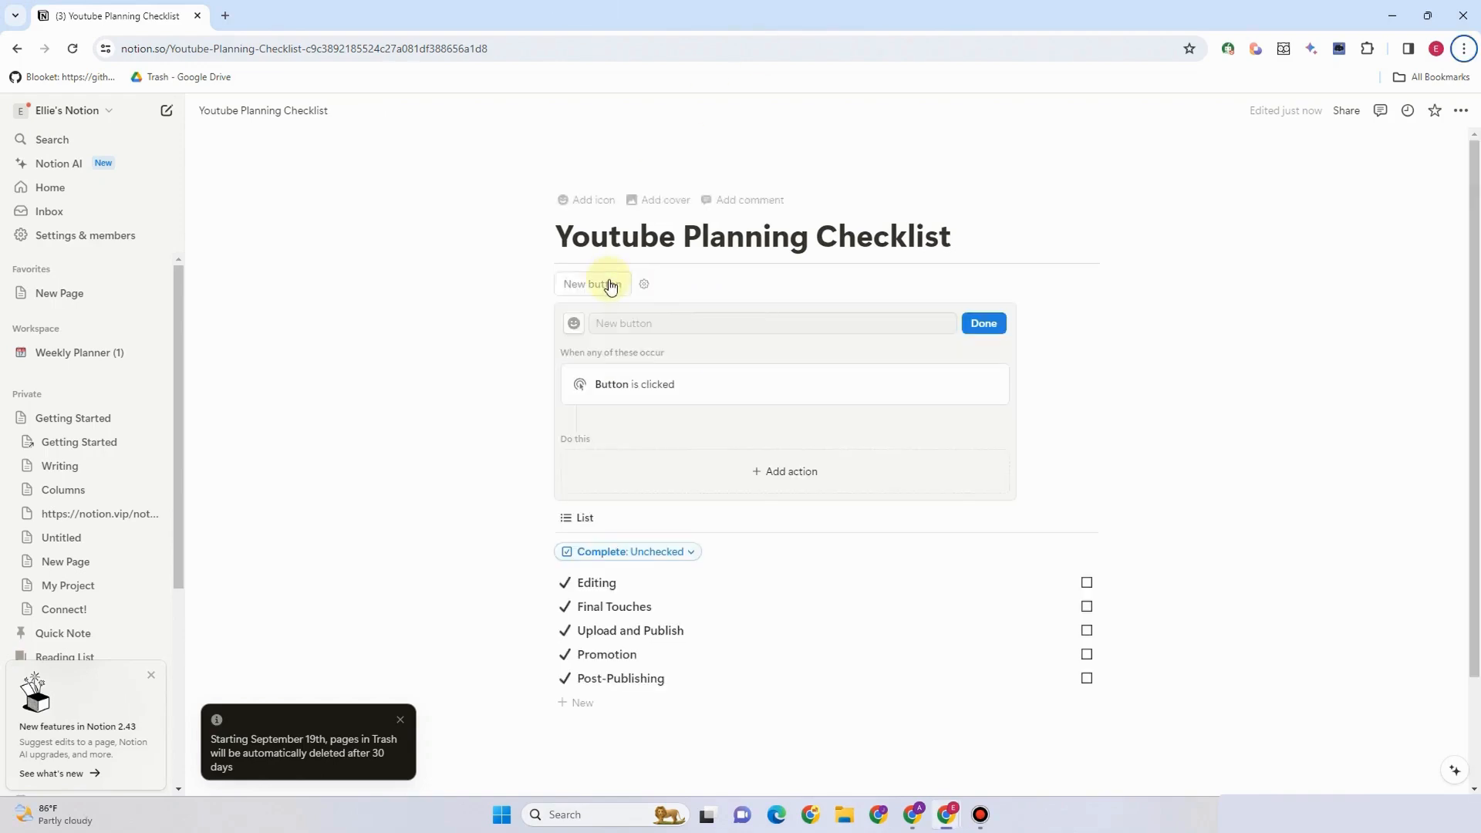
{"action": "left_click", "coordinate": [649, 329]}
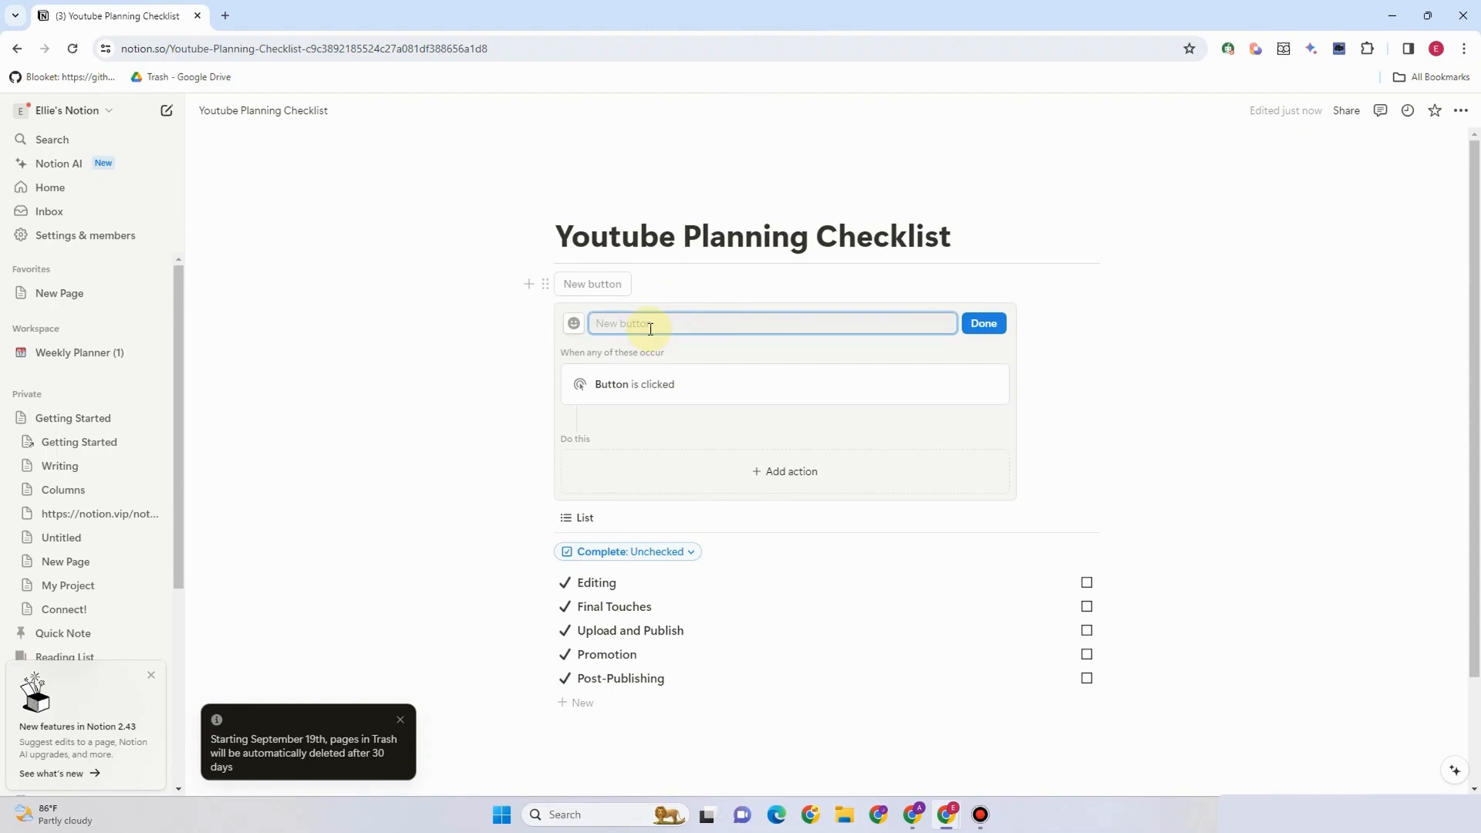
{"action": "type", "text": "Reset"}
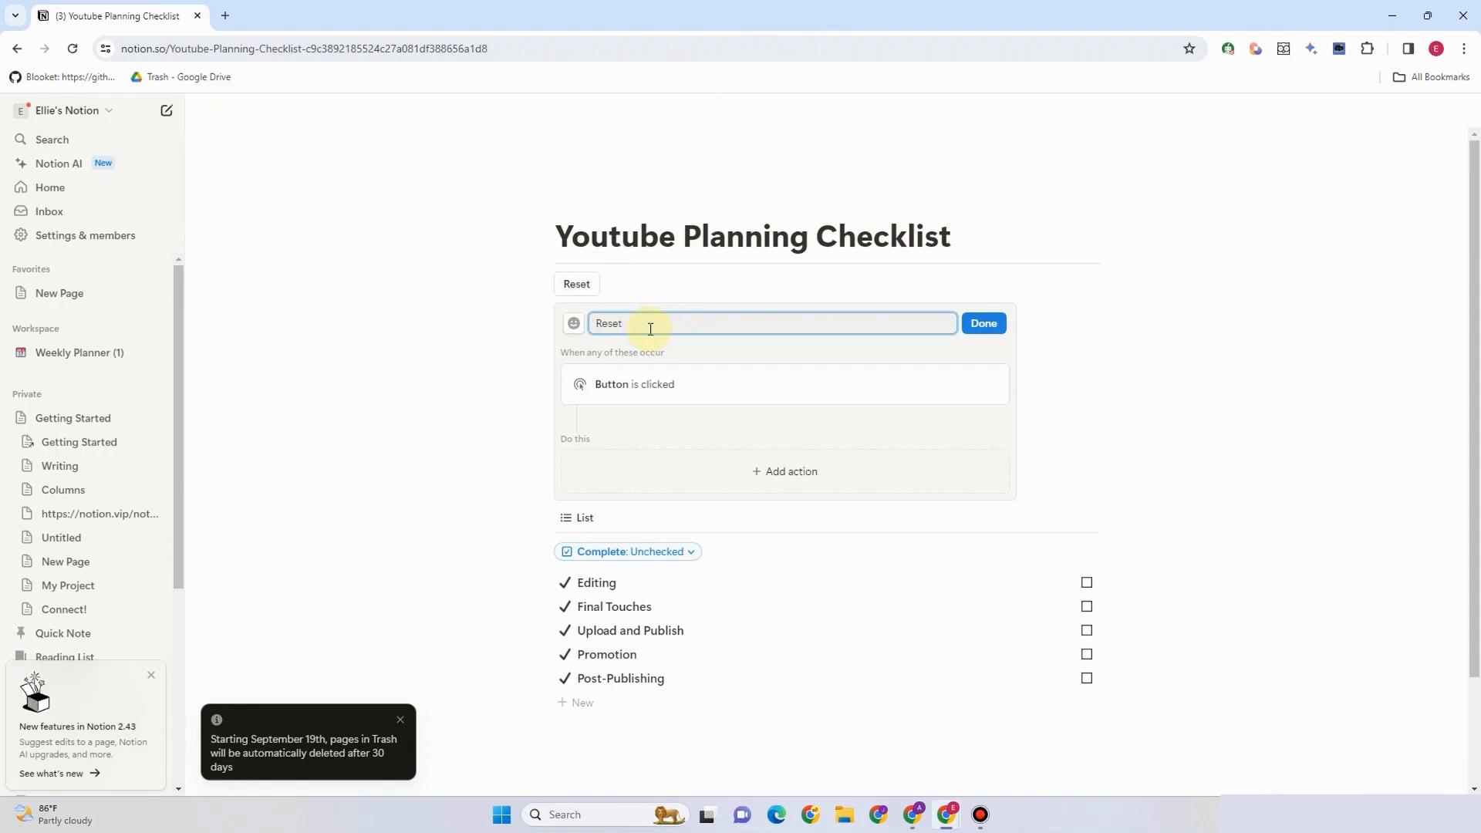
- Give the Reset button an orange circular-arrows icon
{"action": "left_click", "coordinate": [573, 324]}
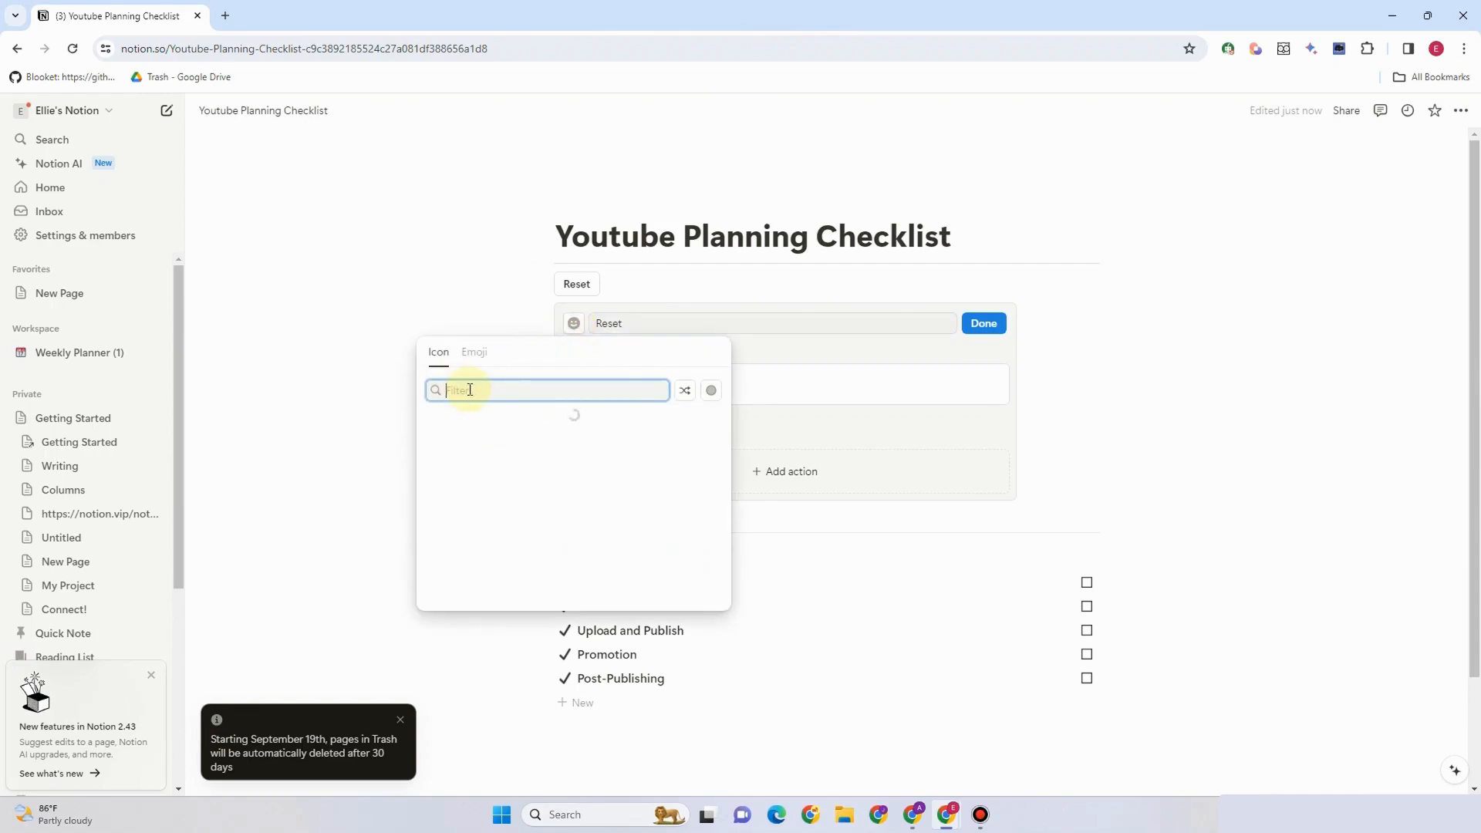
{"action": "left_click", "coordinate": [710, 548]}
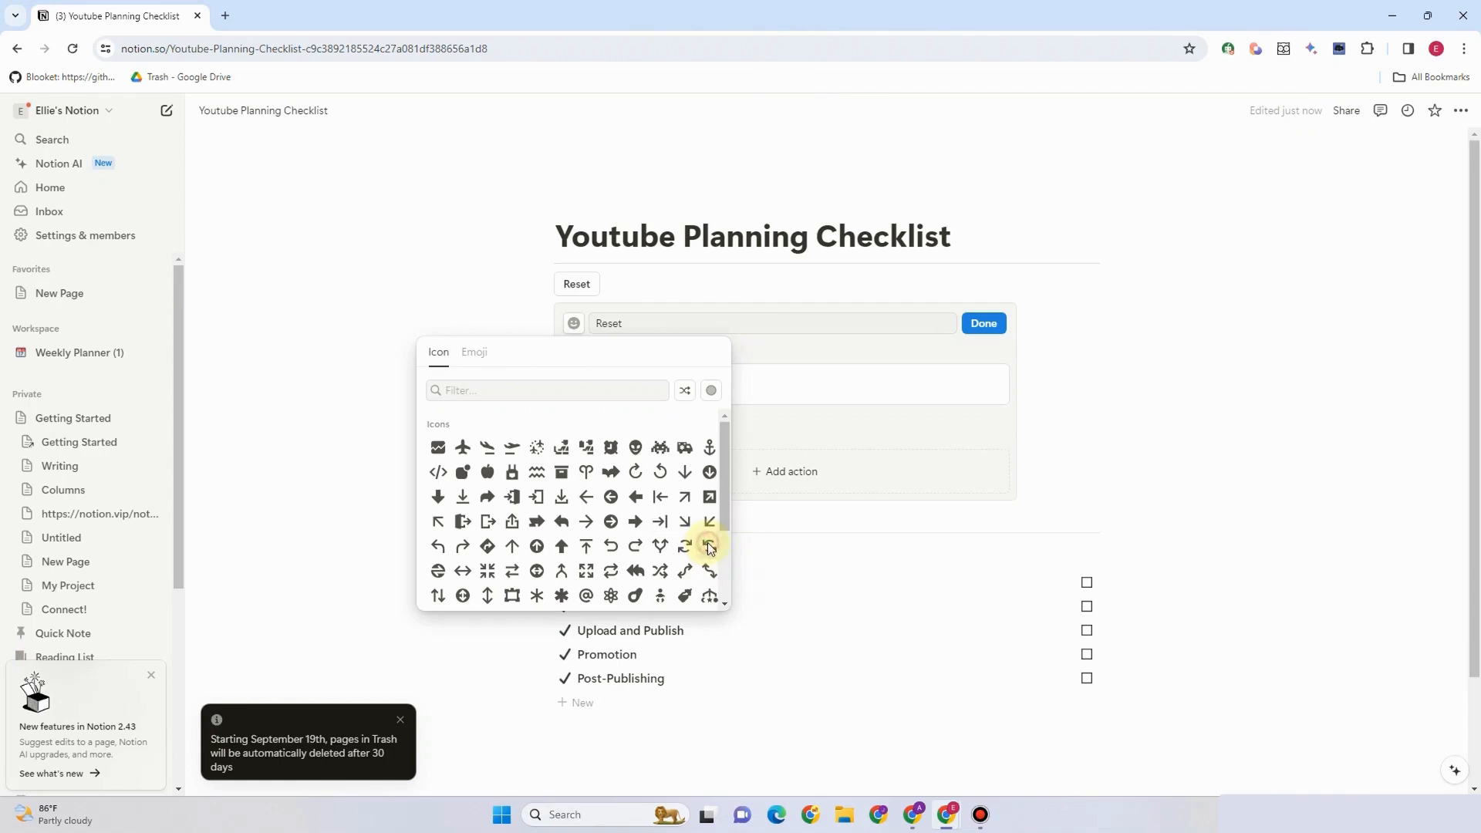
{"action": "left_click", "coordinate": [735, 572]}
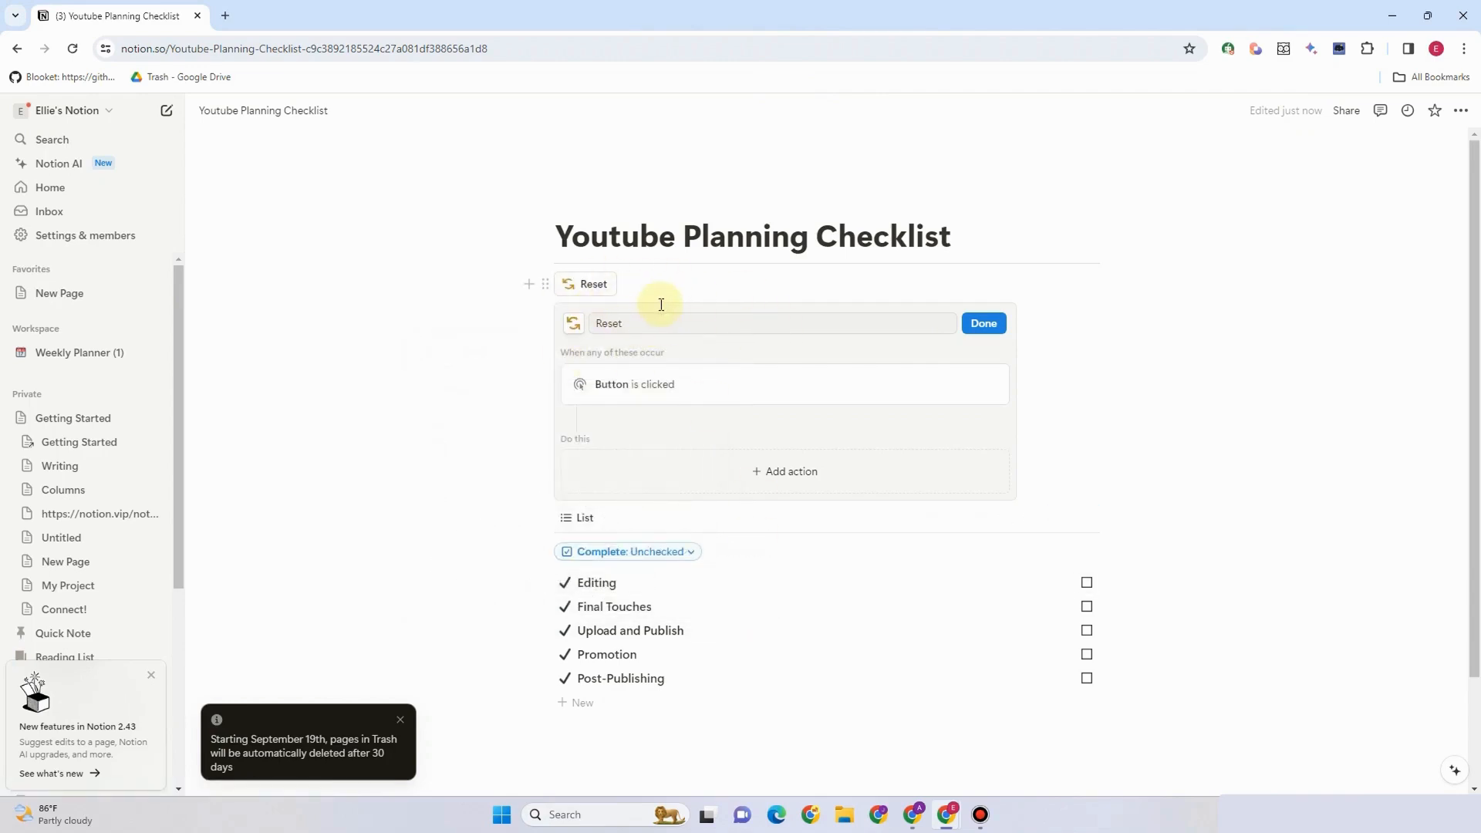
- Add an action to the Reset button that edits all pages in the Checklist 101 database
{"action": "left_click", "coordinate": [774, 476]}
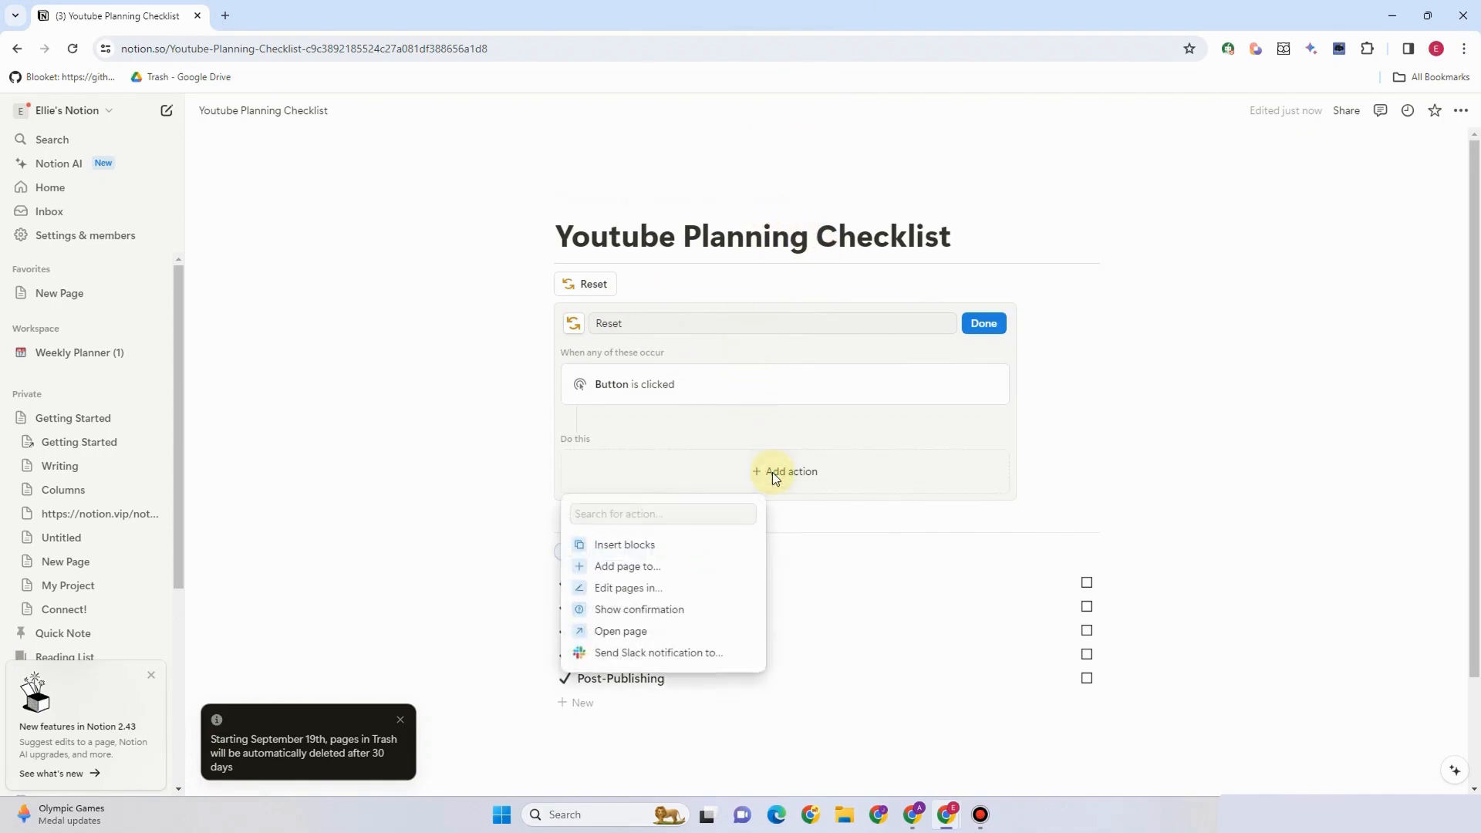
{"action": "left_click", "coordinate": [657, 589]}
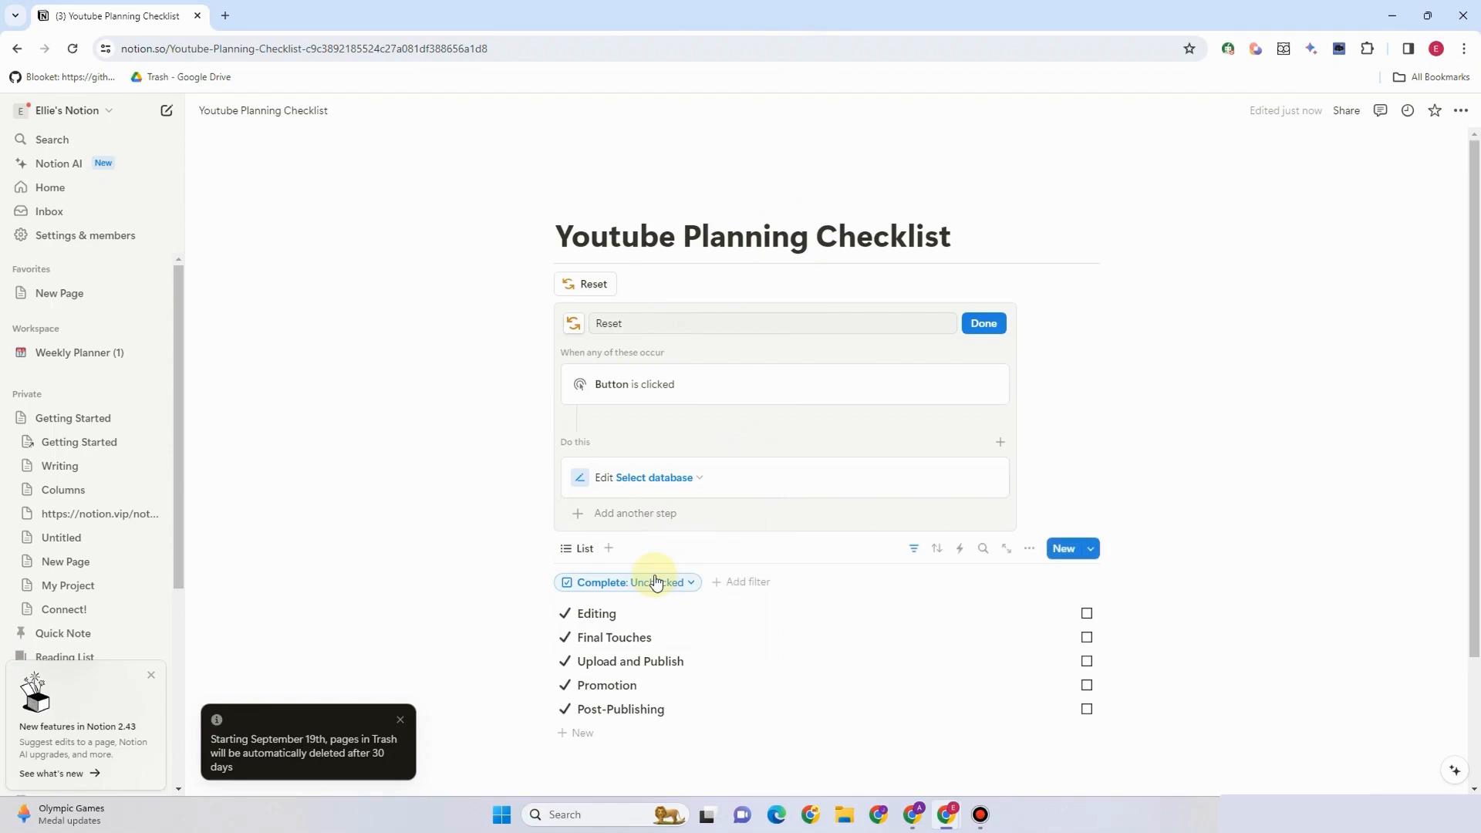
{"action": "left_click", "coordinate": [694, 483]}
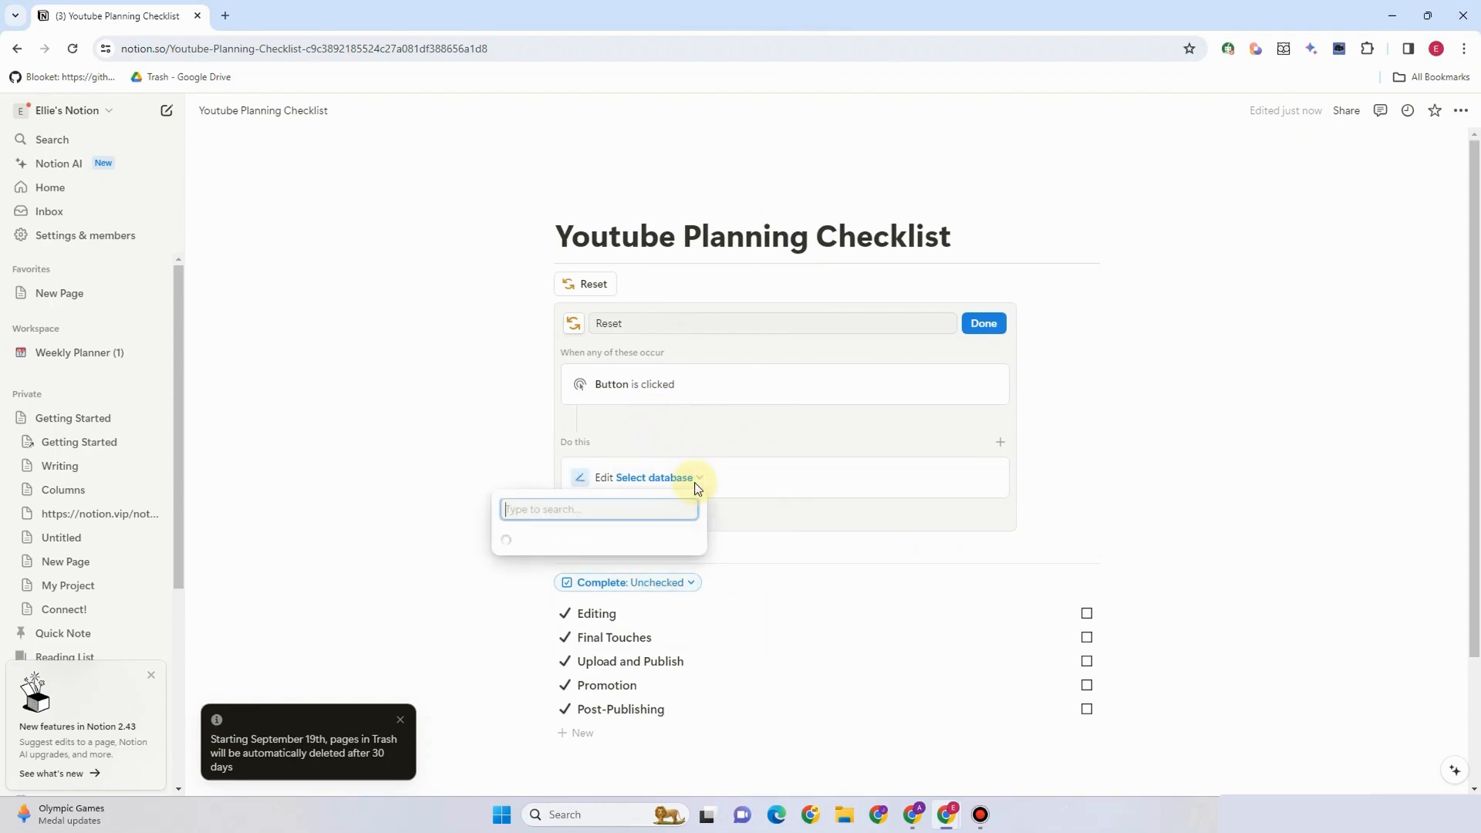
{"action": "left_click", "coordinate": [600, 575]}
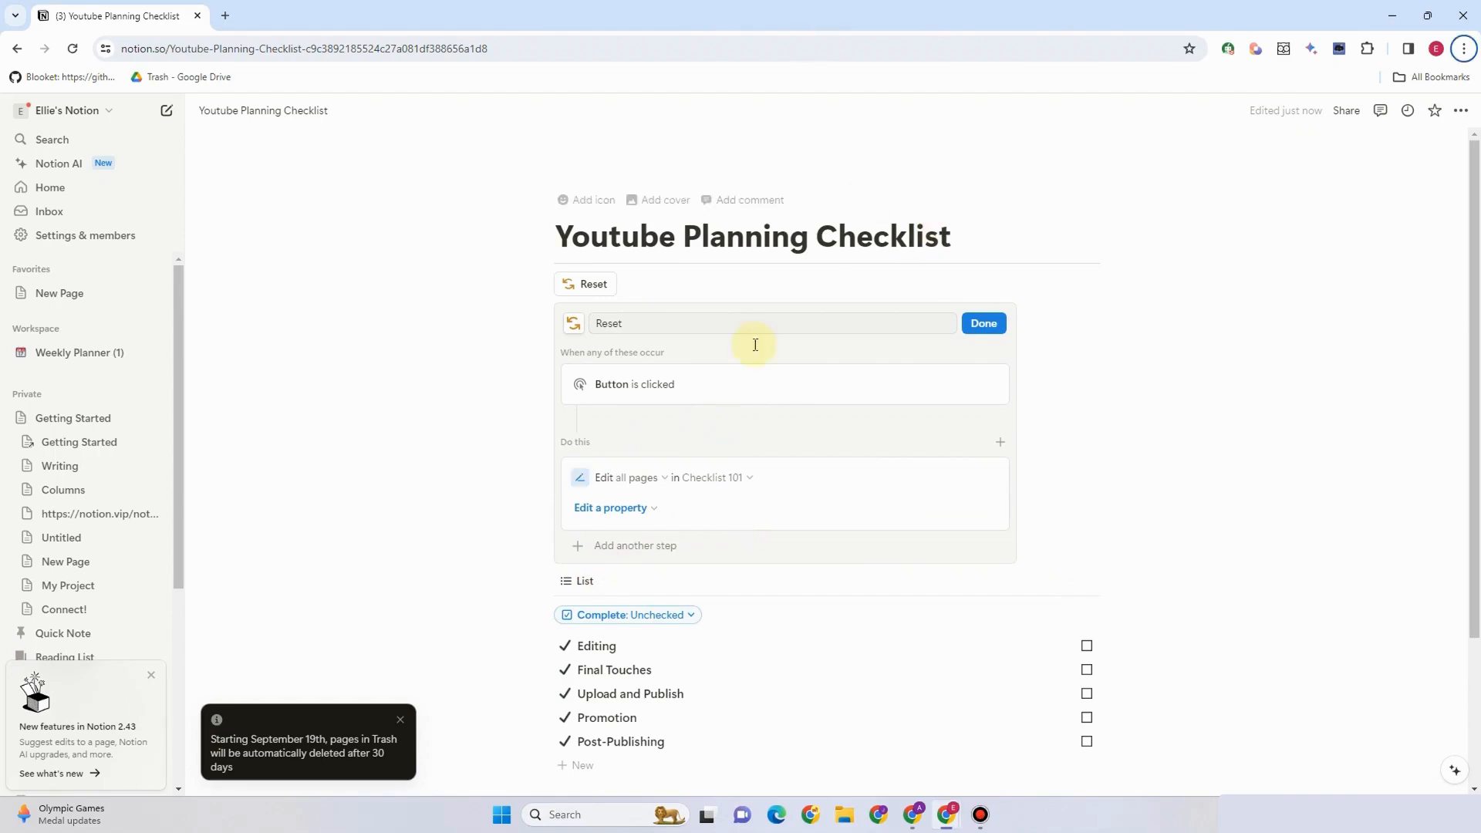
- Make the button's edit action set the Complete property to Unchecked, and finish the button setup
{"action": "left_click", "coordinate": [656, 522]}
{"action": "left_click", "coordinate": [538, 591]}
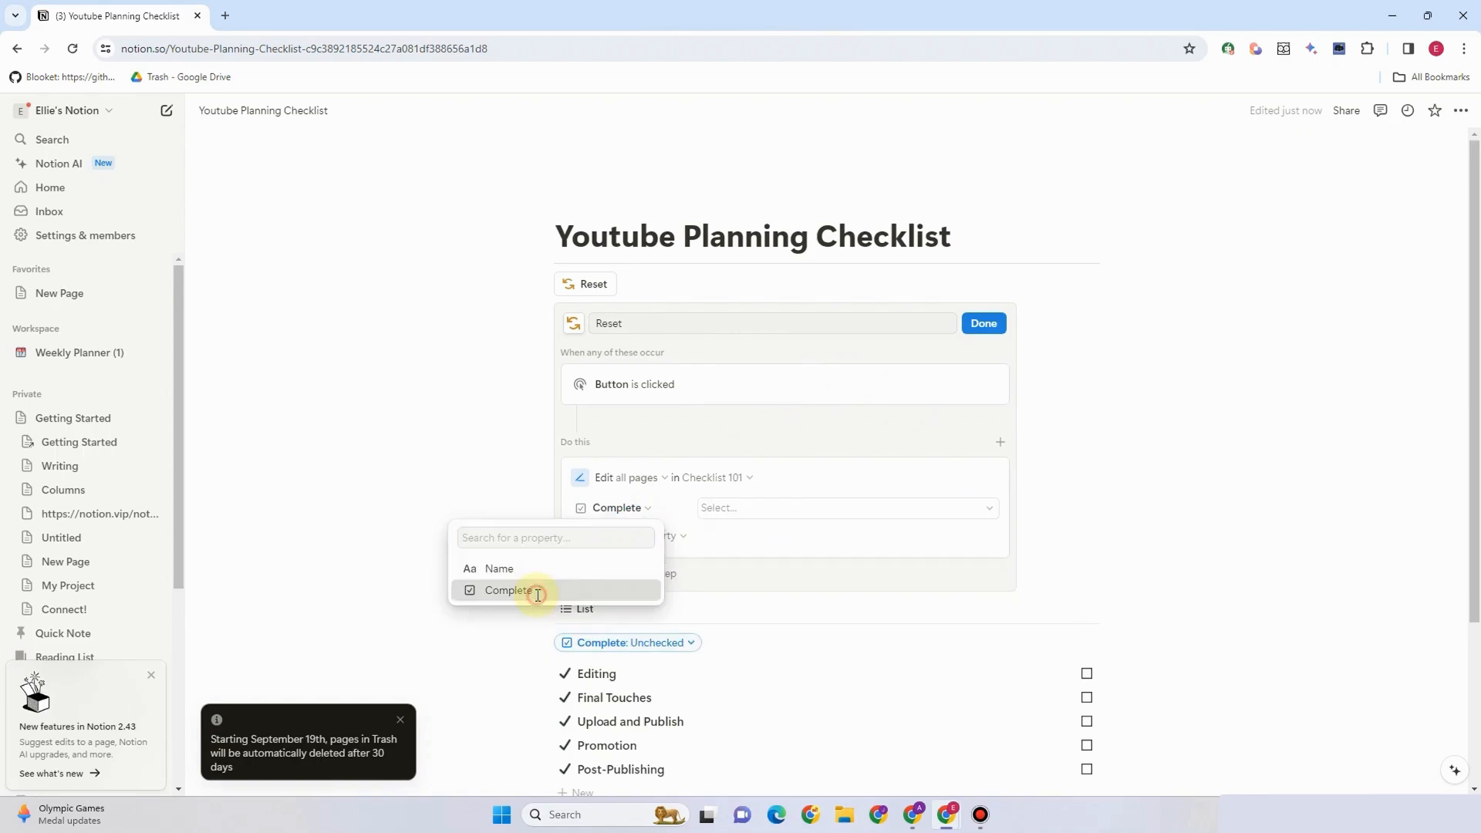
{"action": "left_click", "coordinate": [990, 512]}
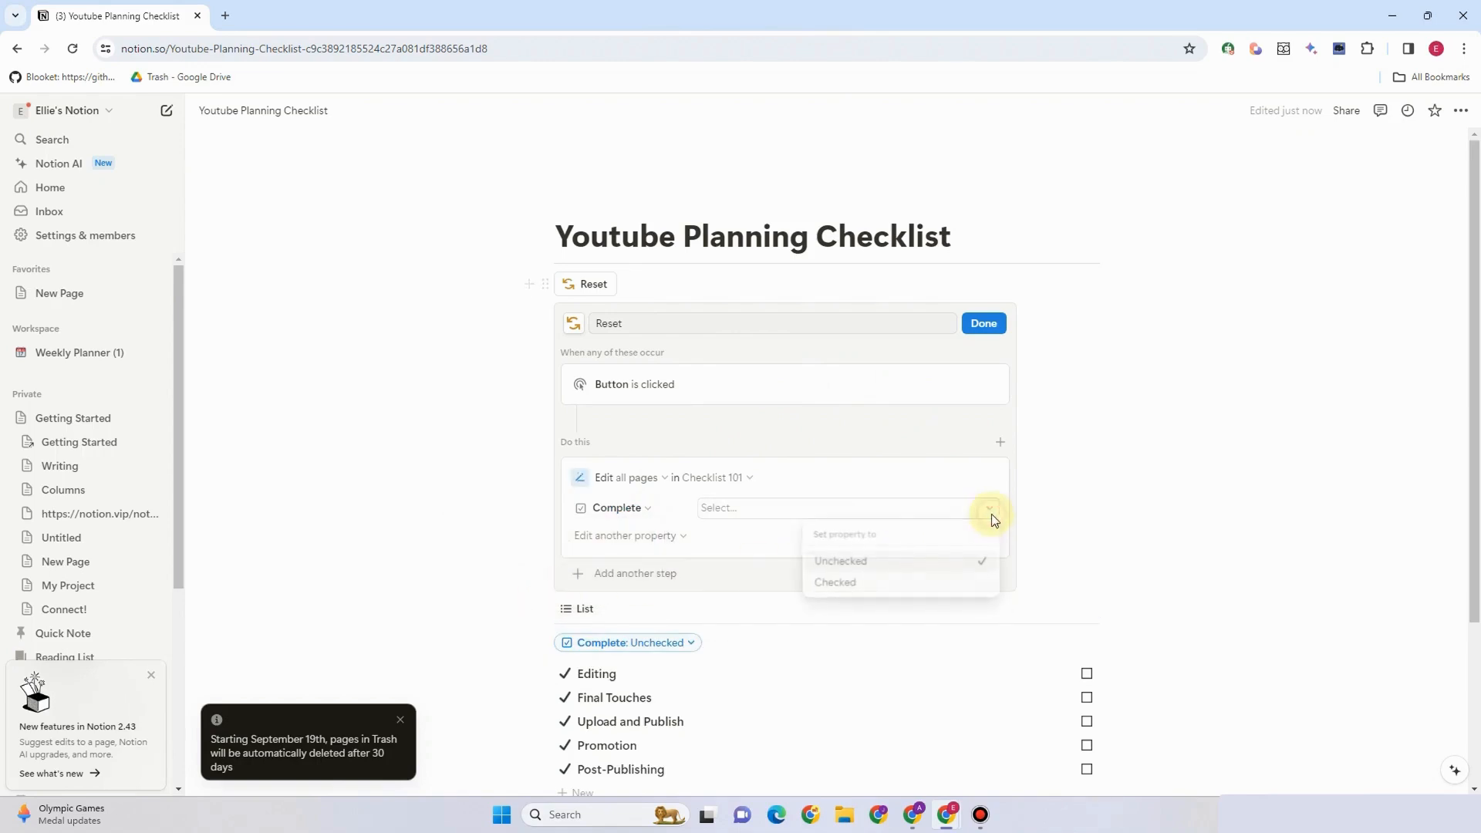
{"action": "left_click", "coordinate": [890, 563]}
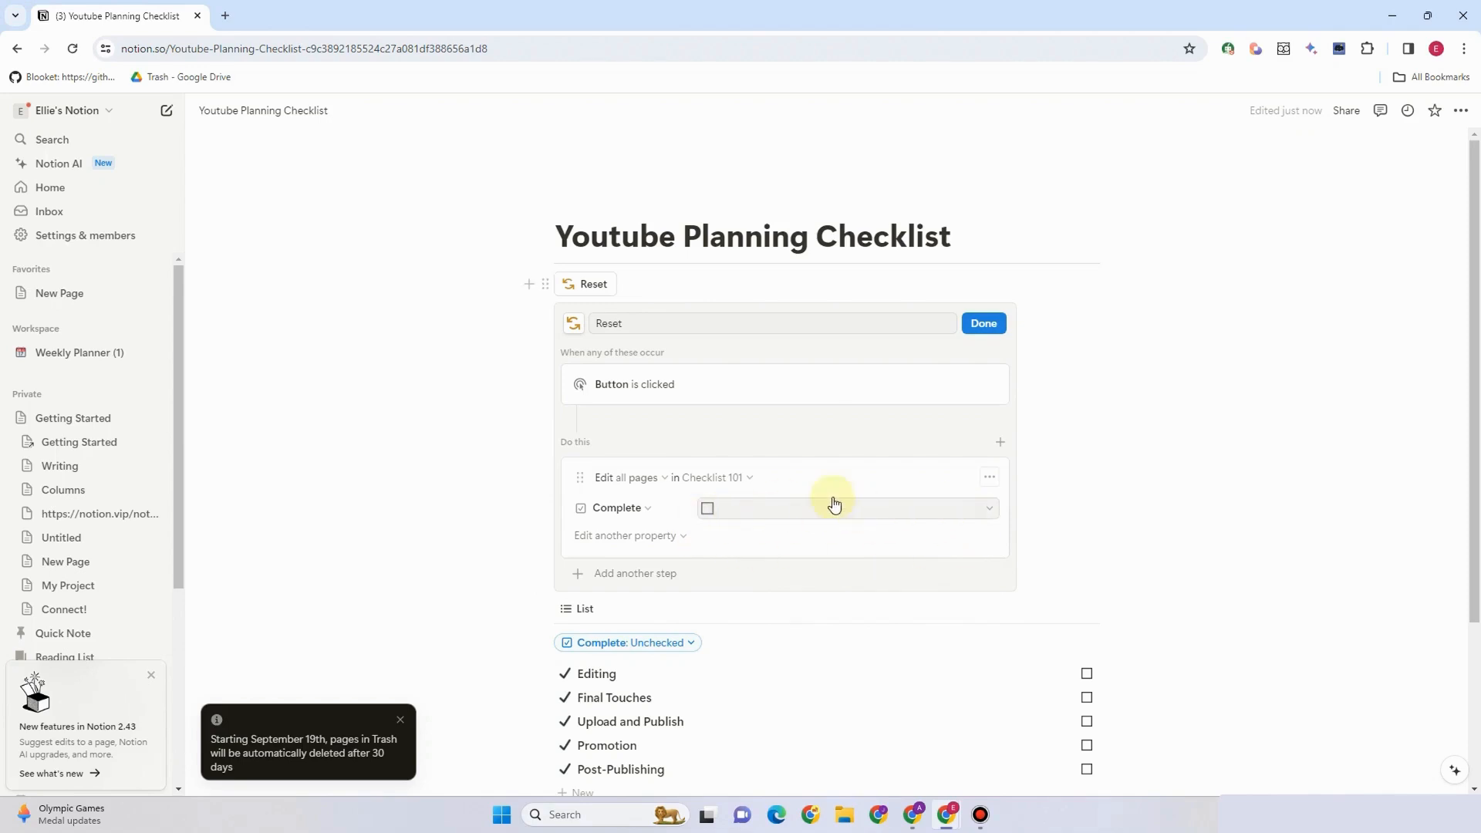
{"action": "left_click", "coordinate": [982, 326]}
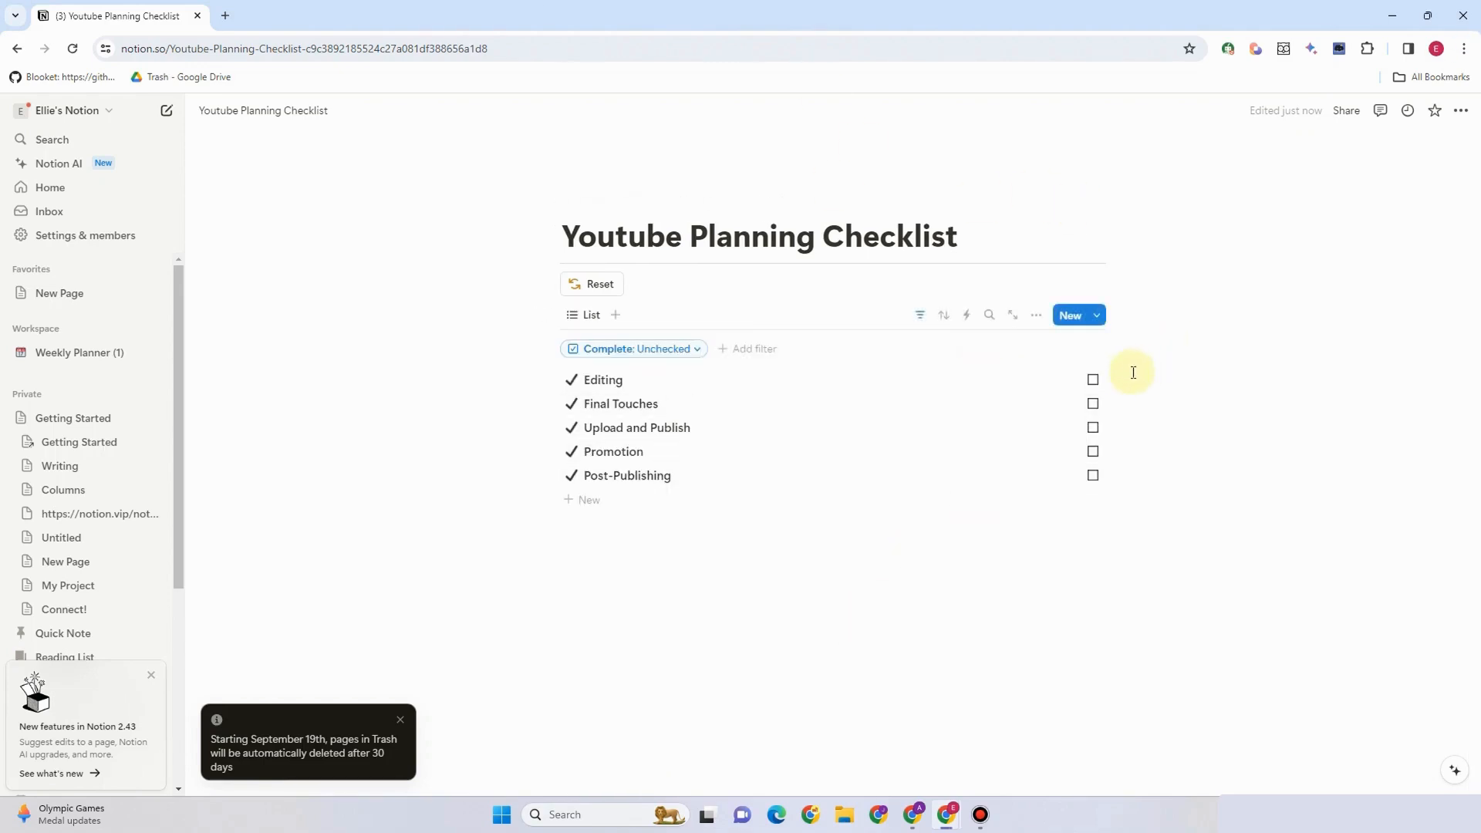
- Mark the five remaining items from Editing to Post-Publishing as complete and run the Reset button
{"action": "left_click", "coordinate": [1094, 381]}
{"action": "left_click", "coordinate": [1093, 401]}
{"action": "left_click", "coordinate": [1094, 382]}
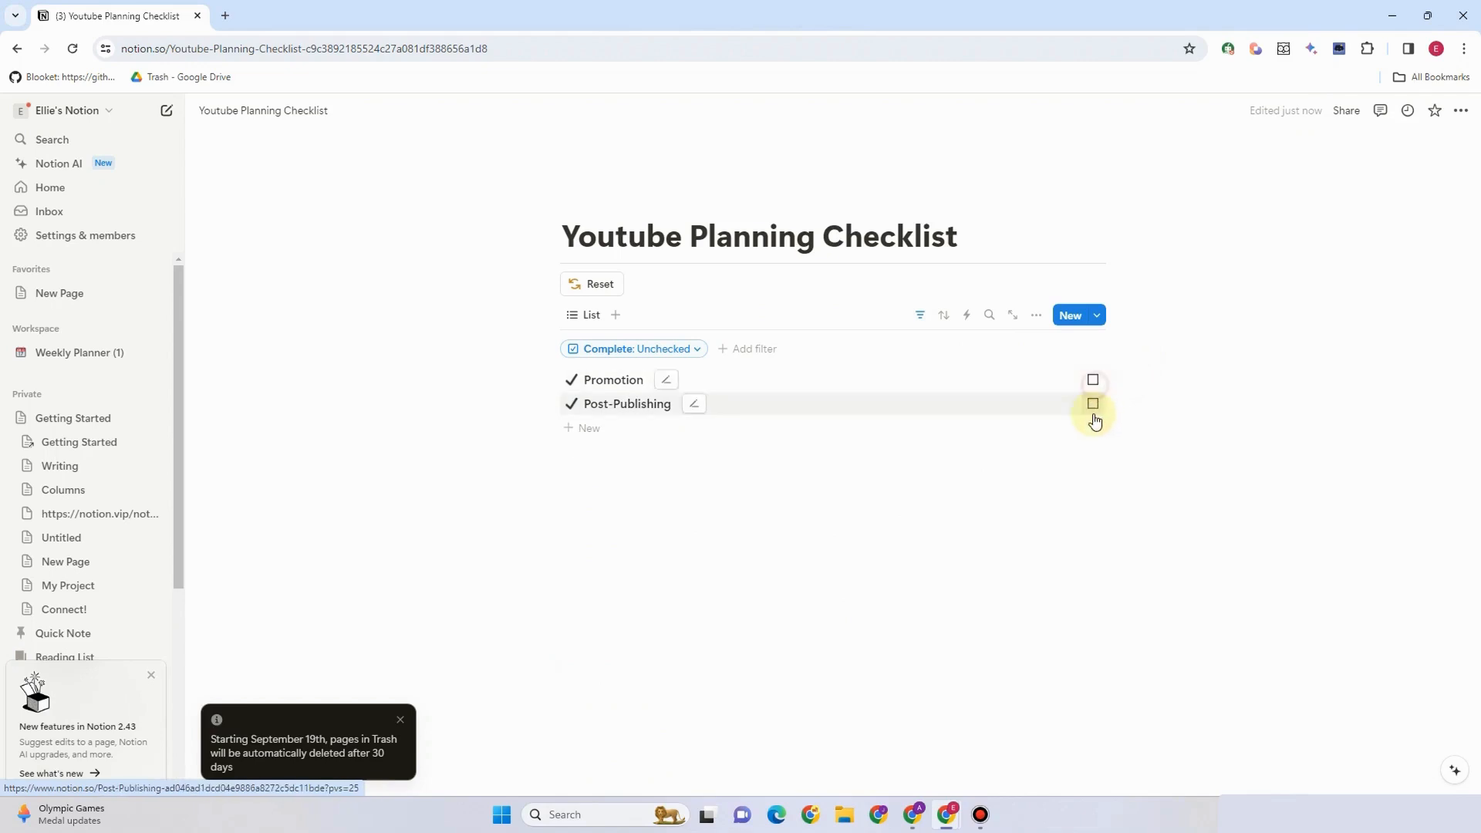
{"action": "left_click", "coordinate": [1093, 405]}
{"action": "left_click", "coordinate": [1095, 380]}
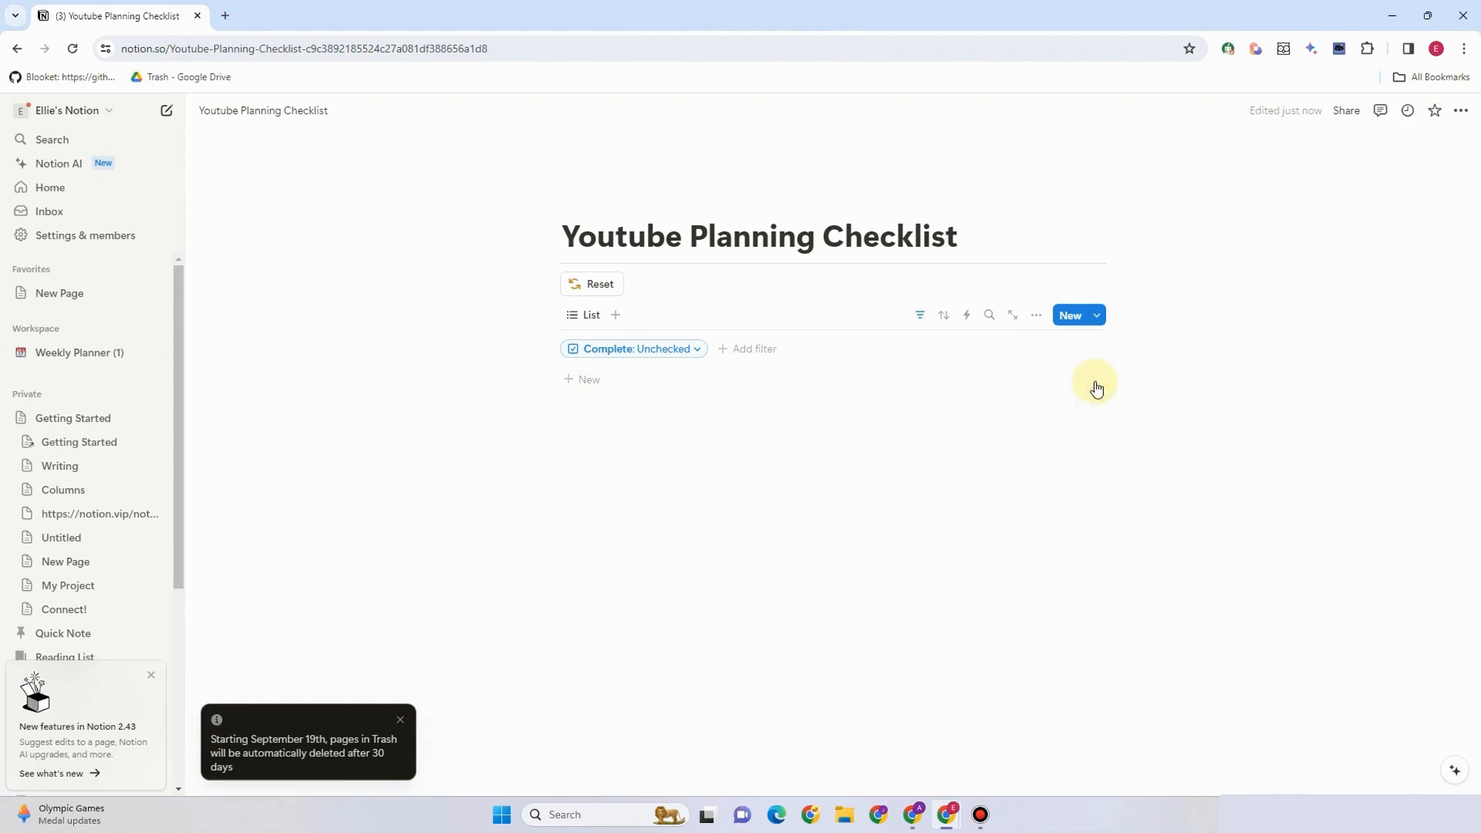
{"action": "left_click", "coordinate": [584, 284]}
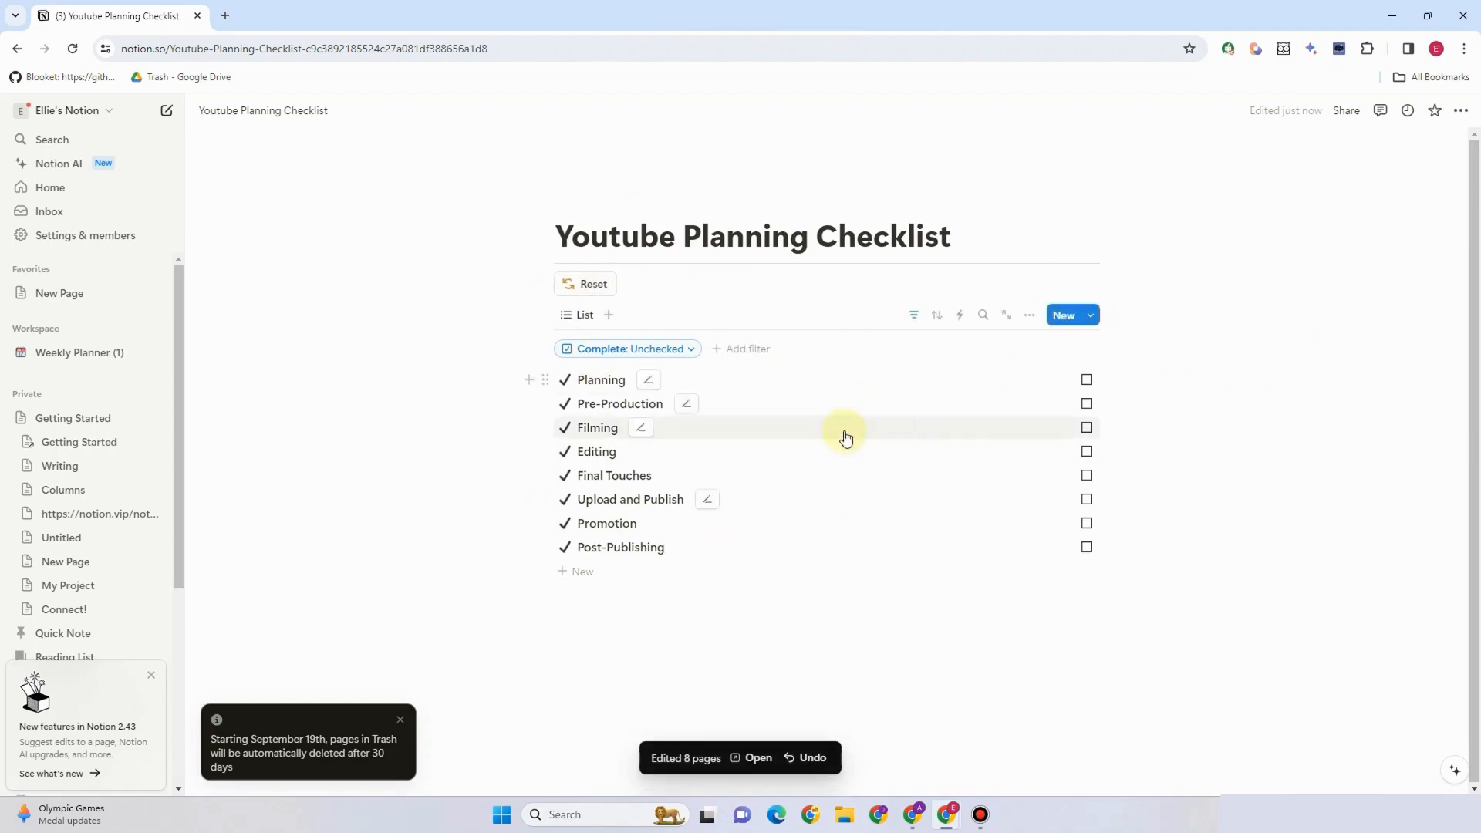
- Test the checklist again by completing all eight items and resetting them with the button
{"action": "left_click", "coordinate": [1088, 547]}
{"action": "left_click", "coordinate": [1092, 522]}
{"action": "left_click", "coordinate": [1093, 475]}
{"action": "left_click", "coordinate": [1093, 451]}
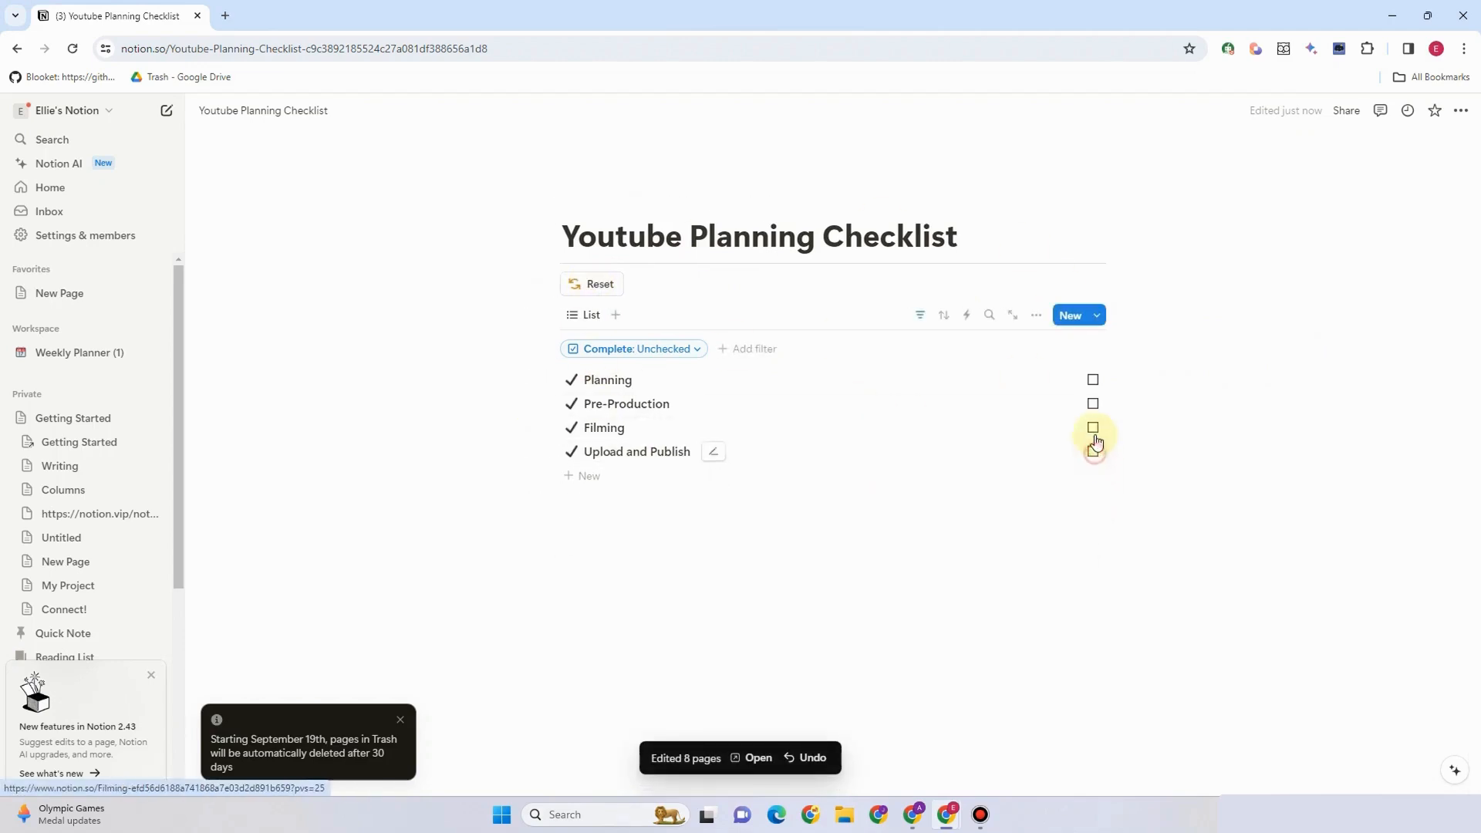
{"action": "left_click", "coordinate": [1093, 427]}
{"action": "left_click", "coordinate": [1093, 428]}
{"action": "left_click", "coordinate": [1093, 404]}
{"action": "left_click", "coordinate": [1093, 379]}
{"action": "left_click", "coordinate": [613, 286]}
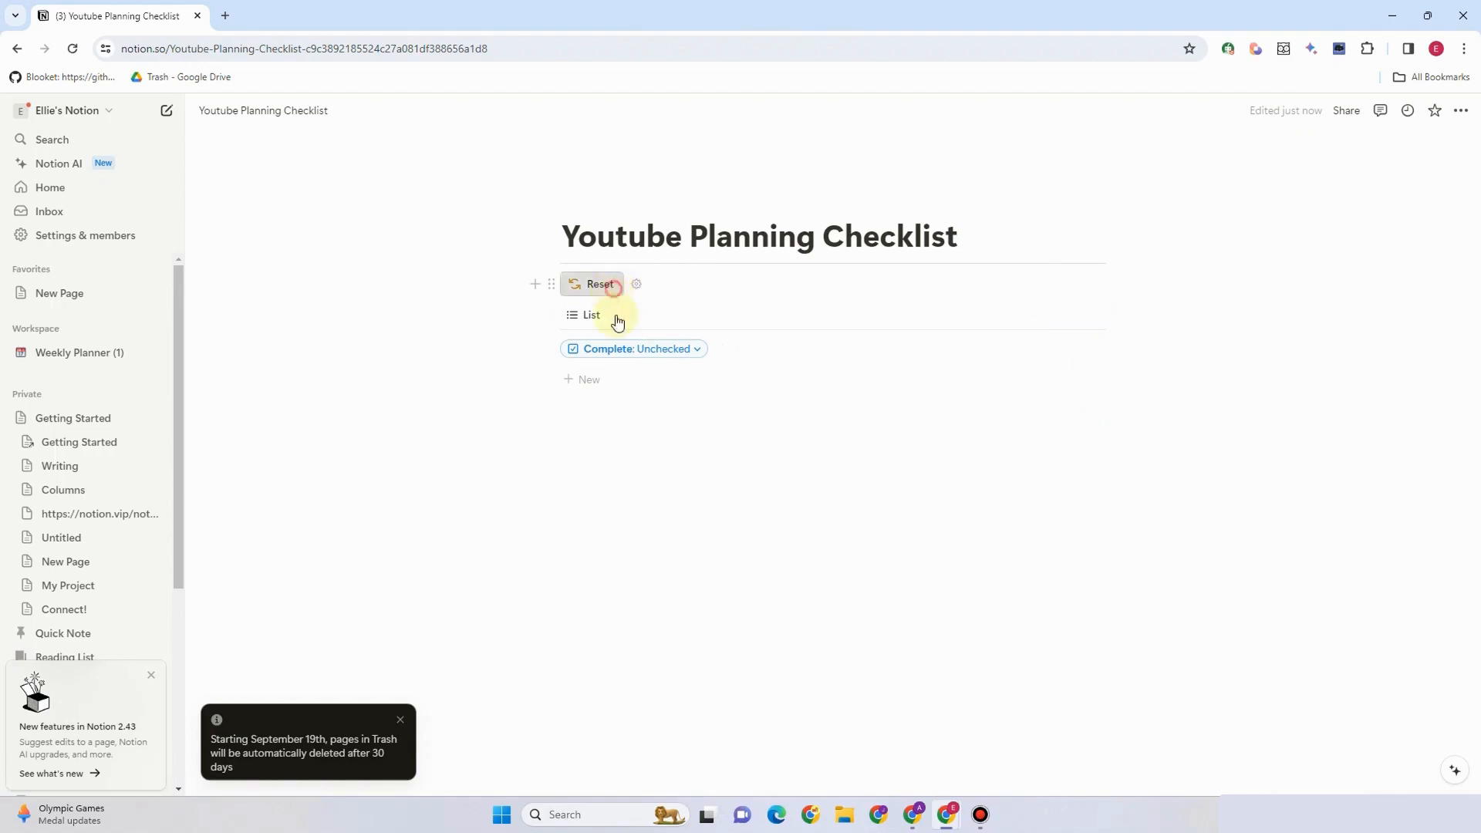
- Mark Post-Publishing, Promotion, Final Touches, Editing and Filming as complete
{"action": "left_click", "coordinate": [1093, 546]}
{"action": "left_click", "coordinate": [1093, 522]}
{"action": "left_click", "coordinate": [1093, 474]}
{"action": "left_click", "coordinate": [1093, 451]}
{"action": "left_click", "coordinate": [1093, 427]}
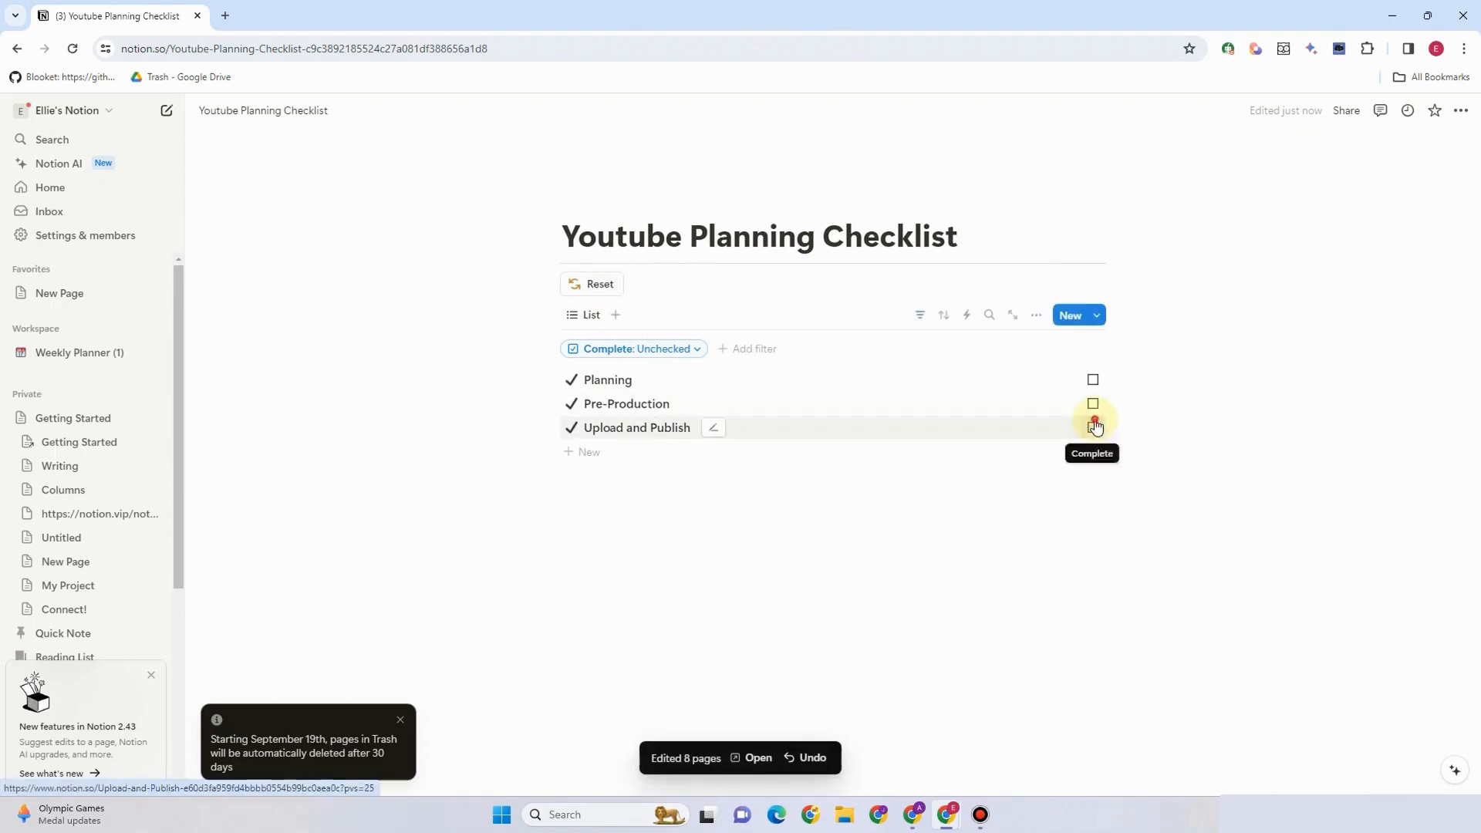